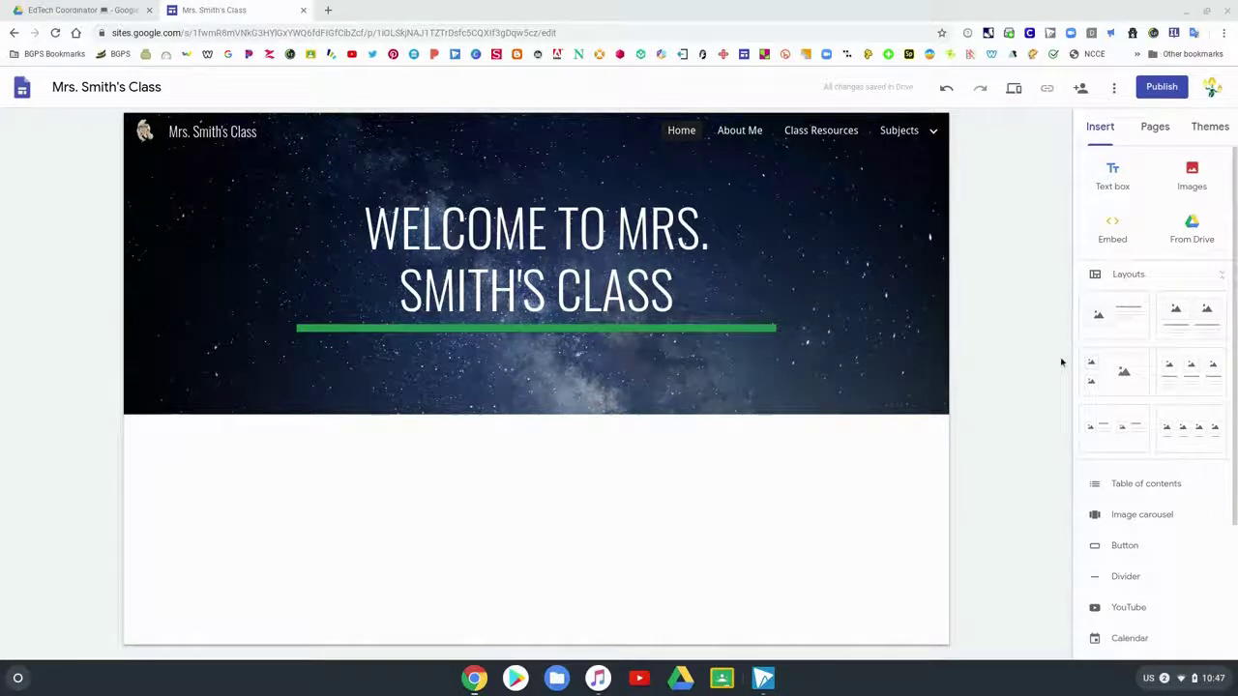
# Step: Open the About Me page and add the layout section with one image beside a title and text
pyautogui.scroll(-3, 1172, 517)
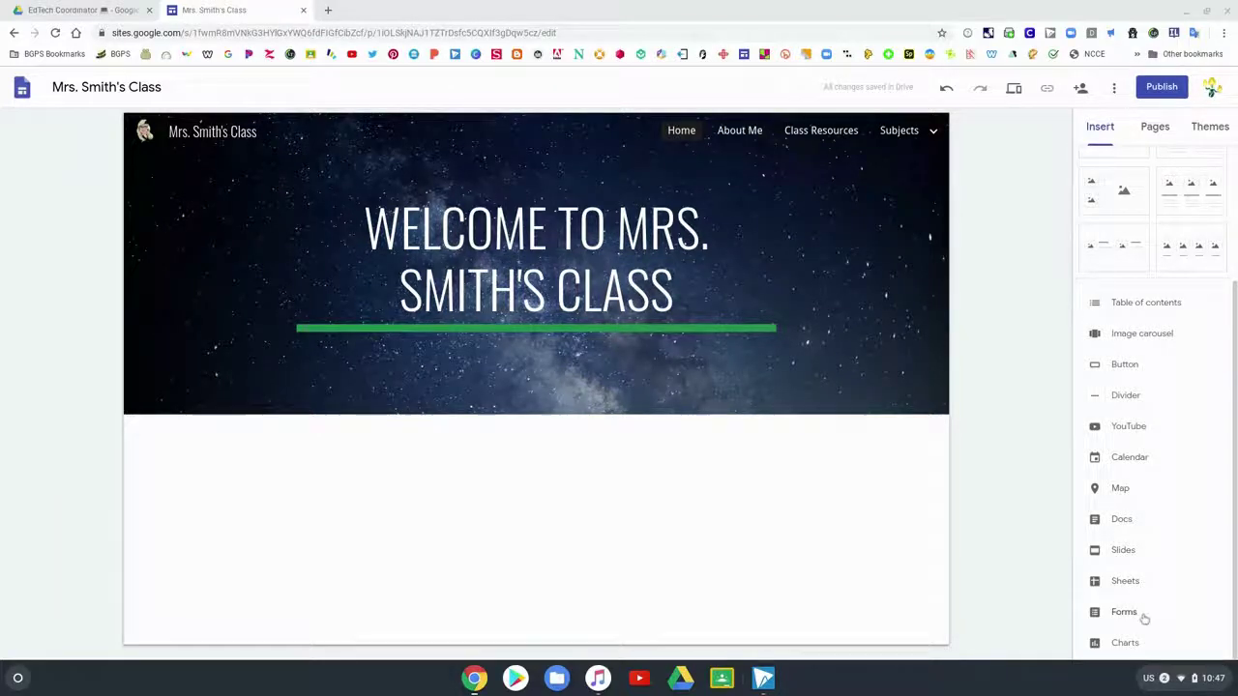
pyautogui.scroll(3, 1181, 566)
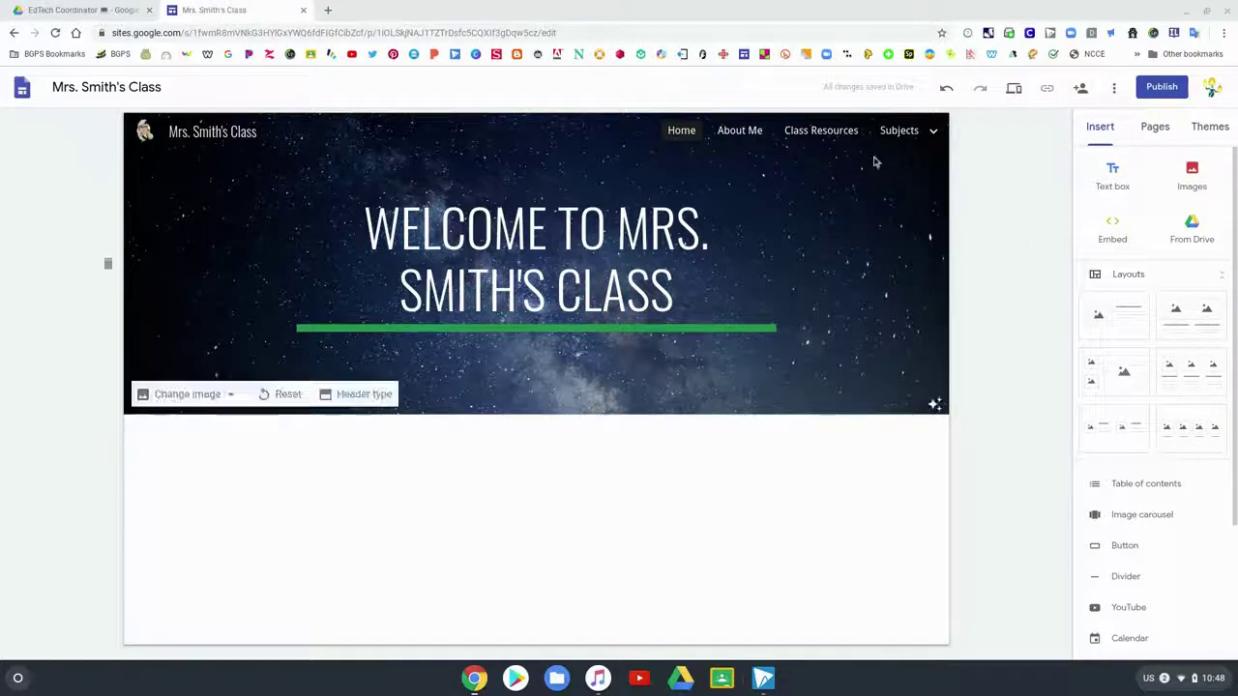
pyautogui.click(753, 133)
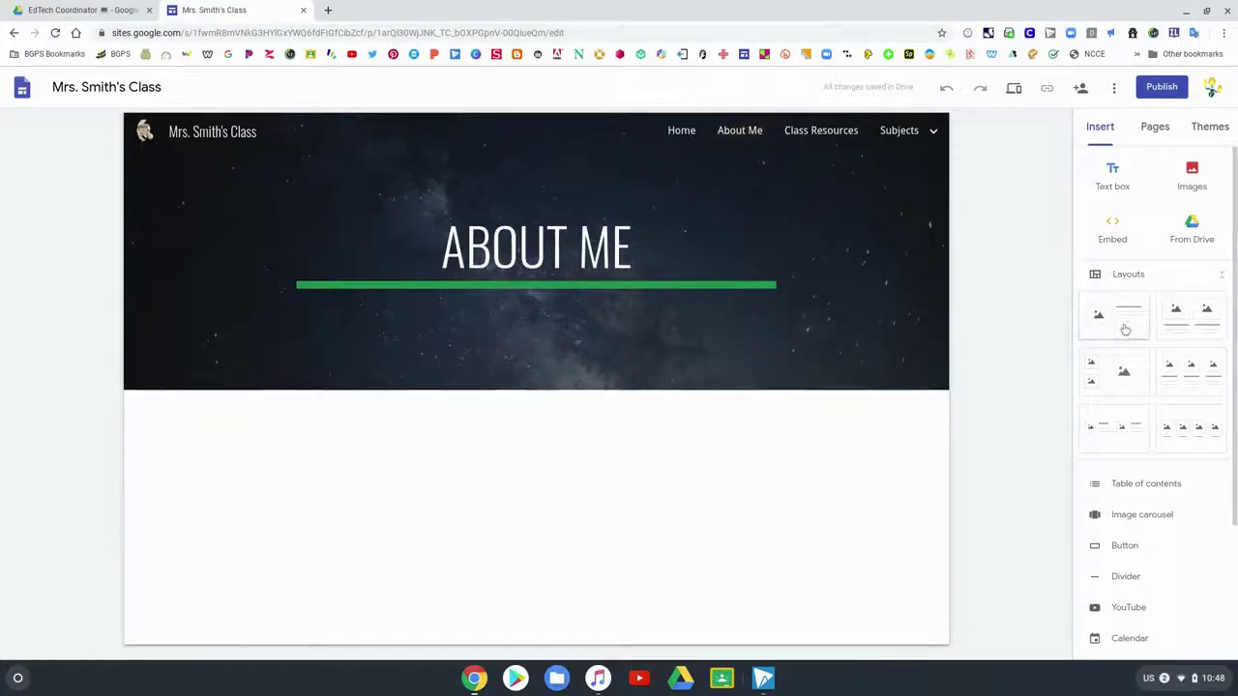
pyautogui.click(1125, 330)
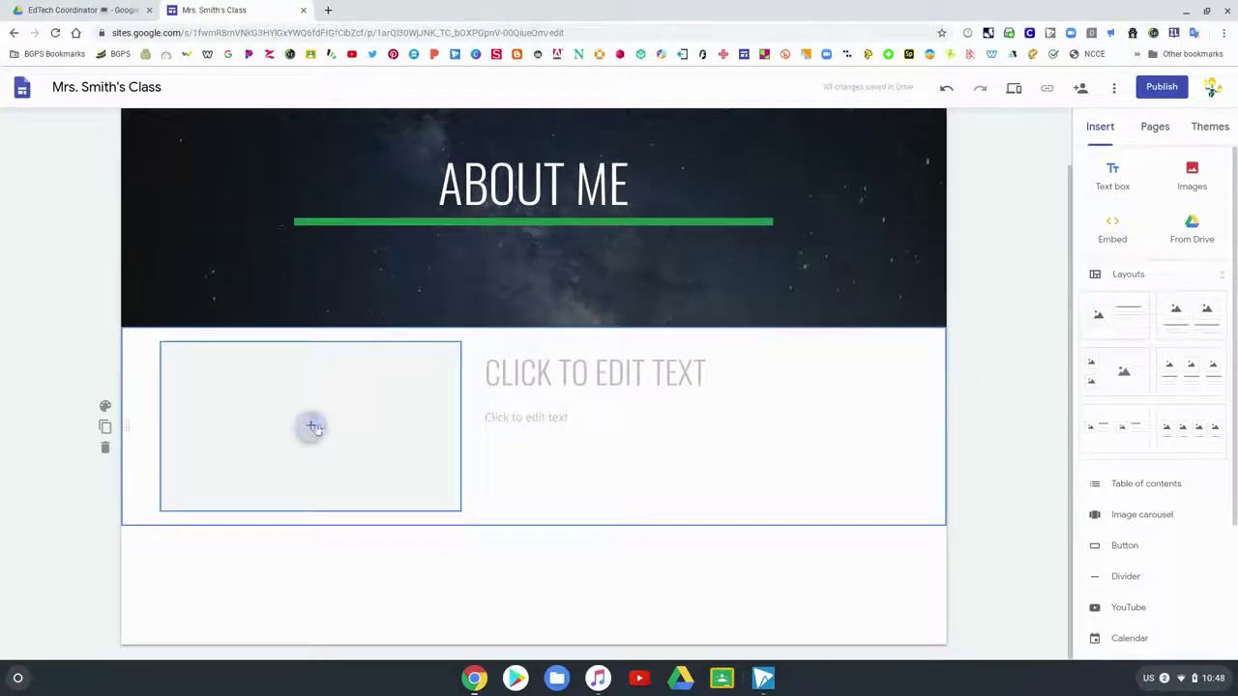
# Step: Fill the section's image placeholder with the portrait found by name in Google Drive and uncrop it to show the whole picture
pyautogui.click(312, 427)
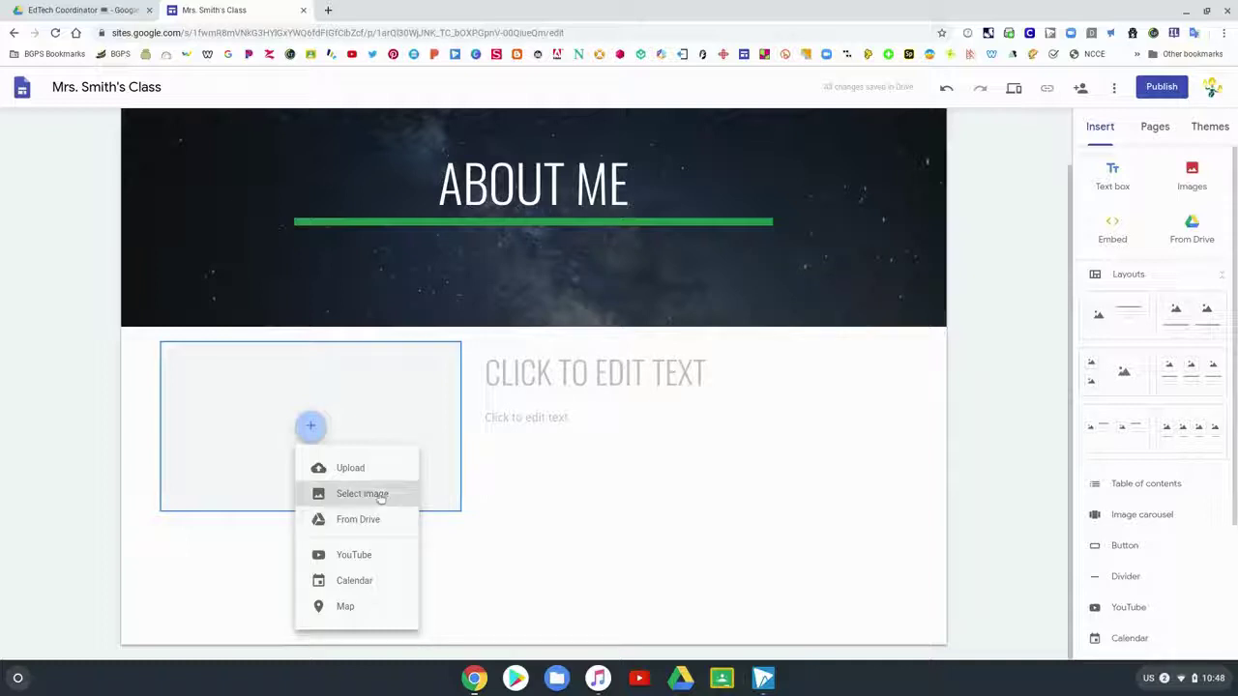
pyautogui.click(381, 495)
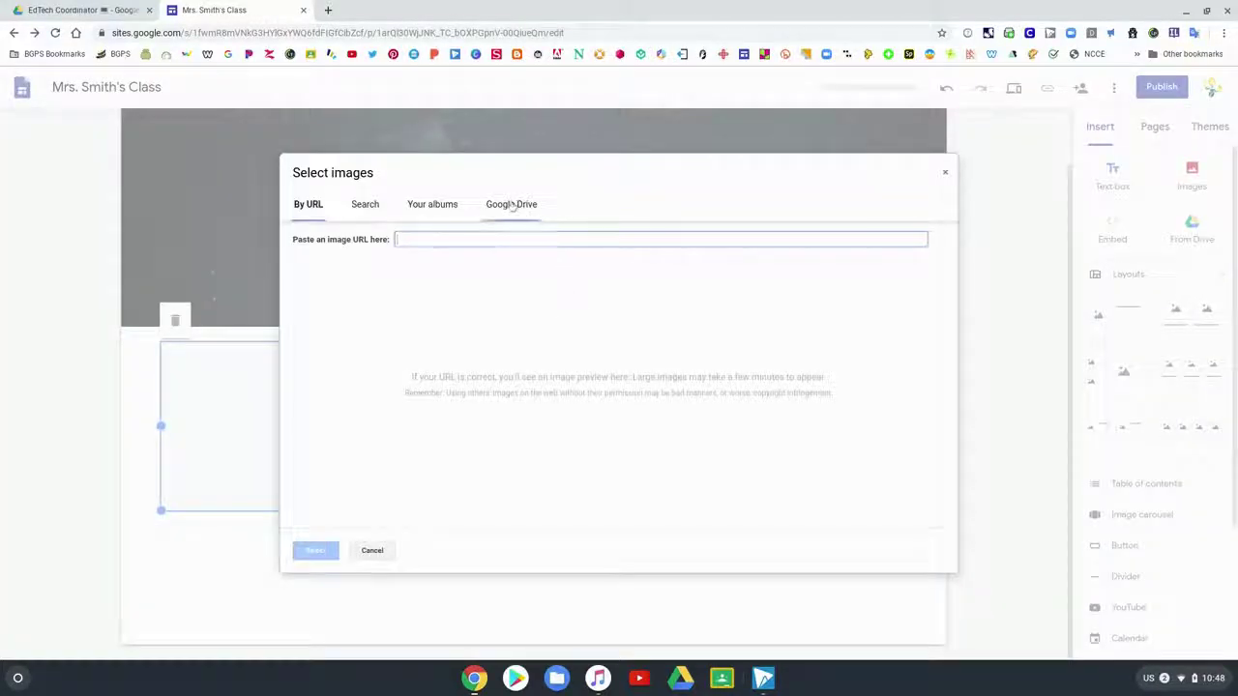
pyautogui.click(511, 204)
pyautogui.click(471, 243)
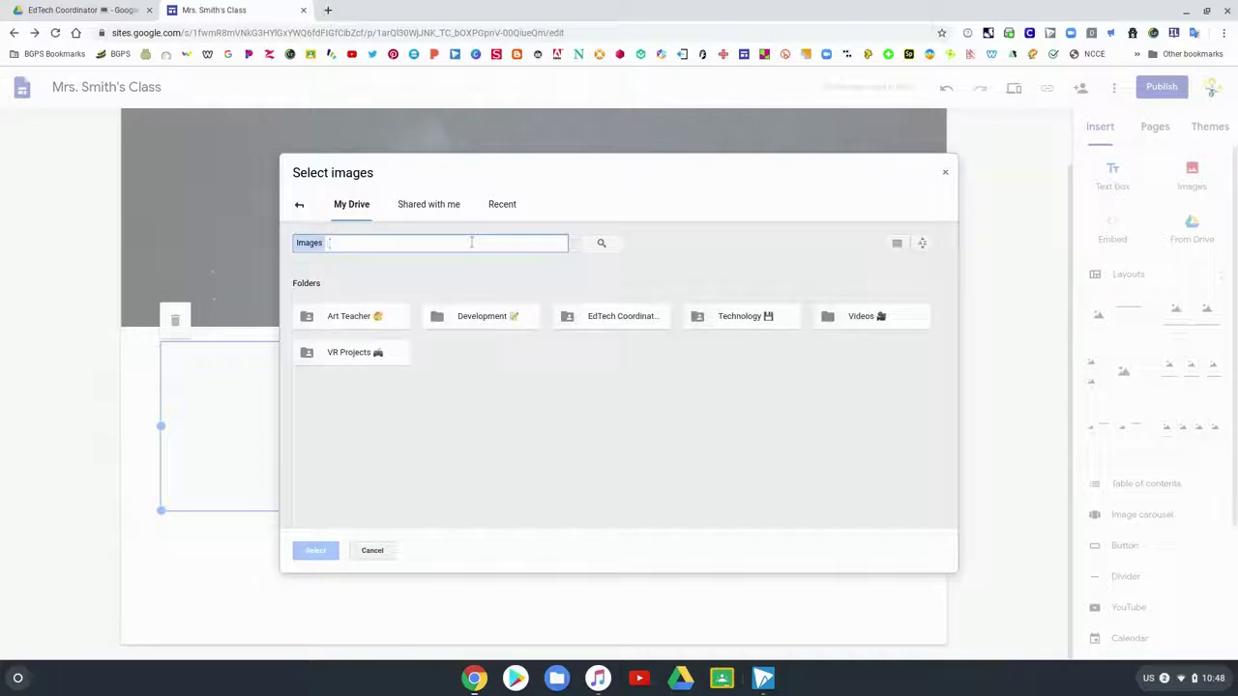
pyautogui.write('cass')
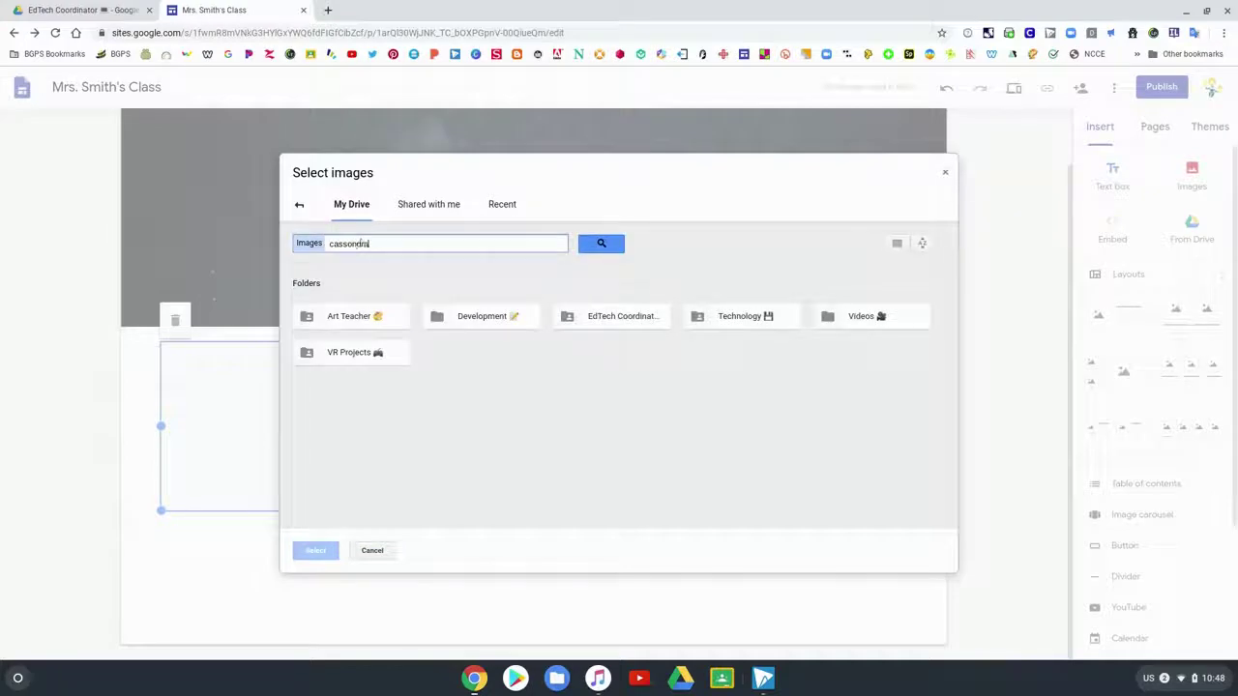
pyautogui.write('ondra')
pyautogui.press('Return')
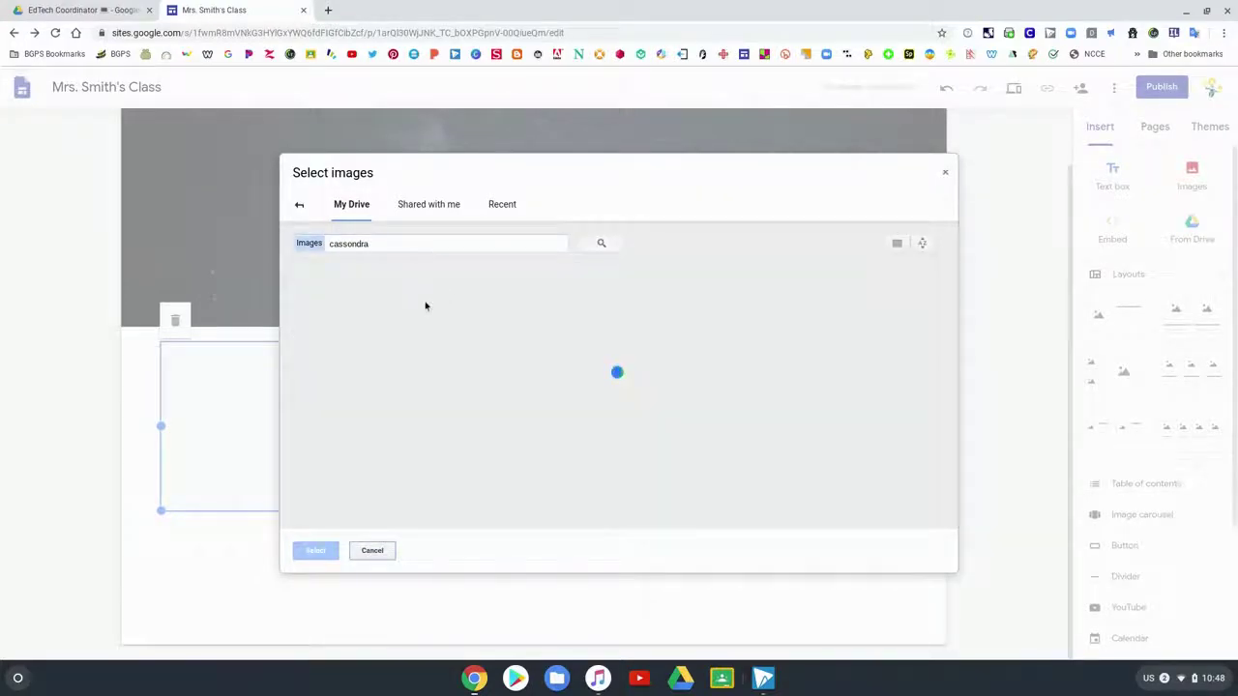
pyautogui.click(391, 338)
pyautogui.click(330, 556)
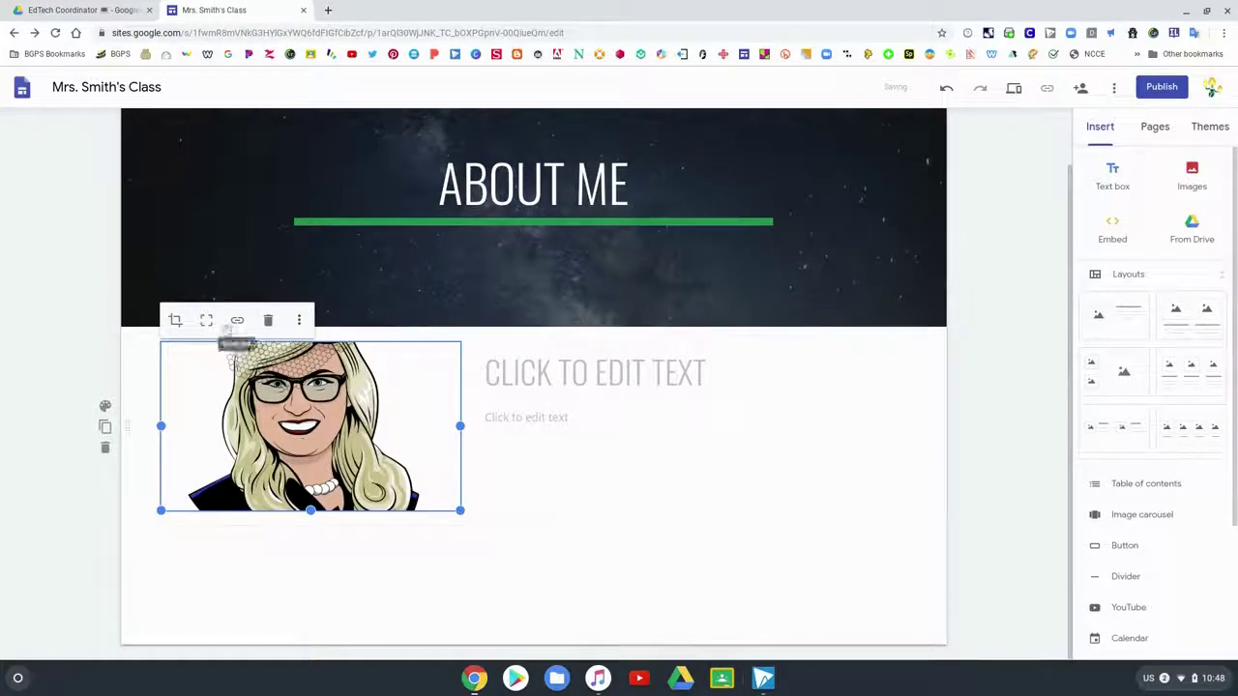
pyautogui.click(206, 322)
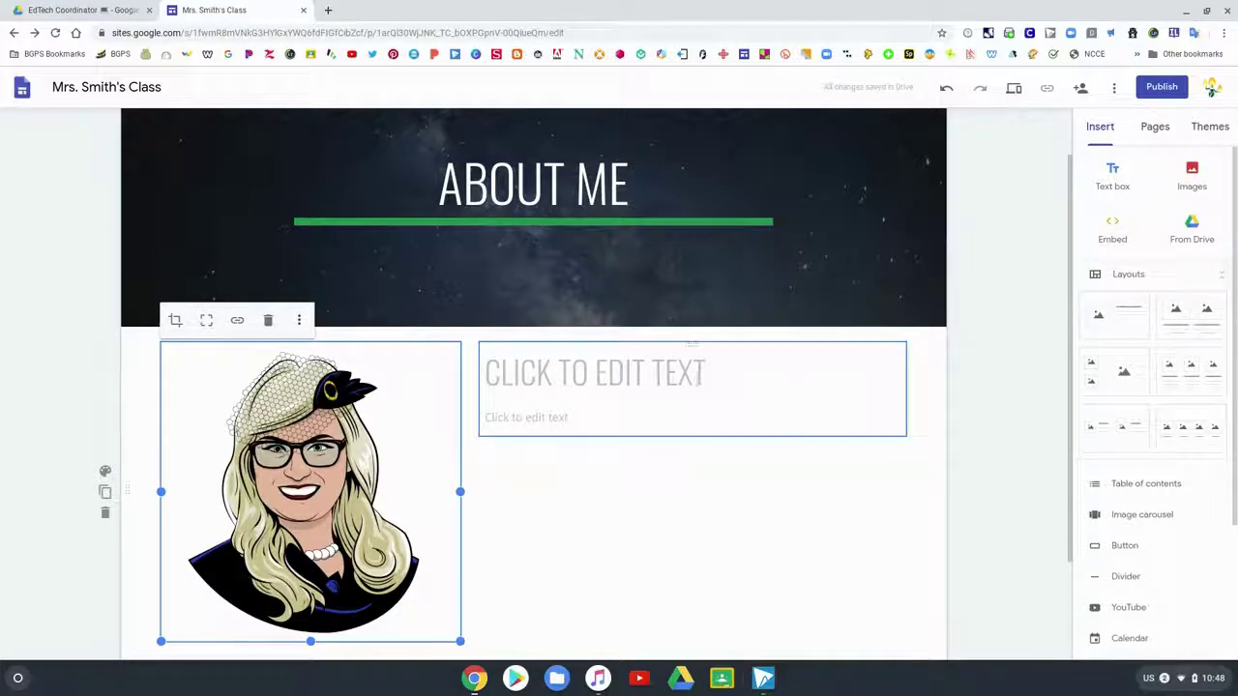
# Step: Enter the teacher's name as the title beside the portrait and "About Me. . ." as the text below it
pyautogui.click(696, 379)
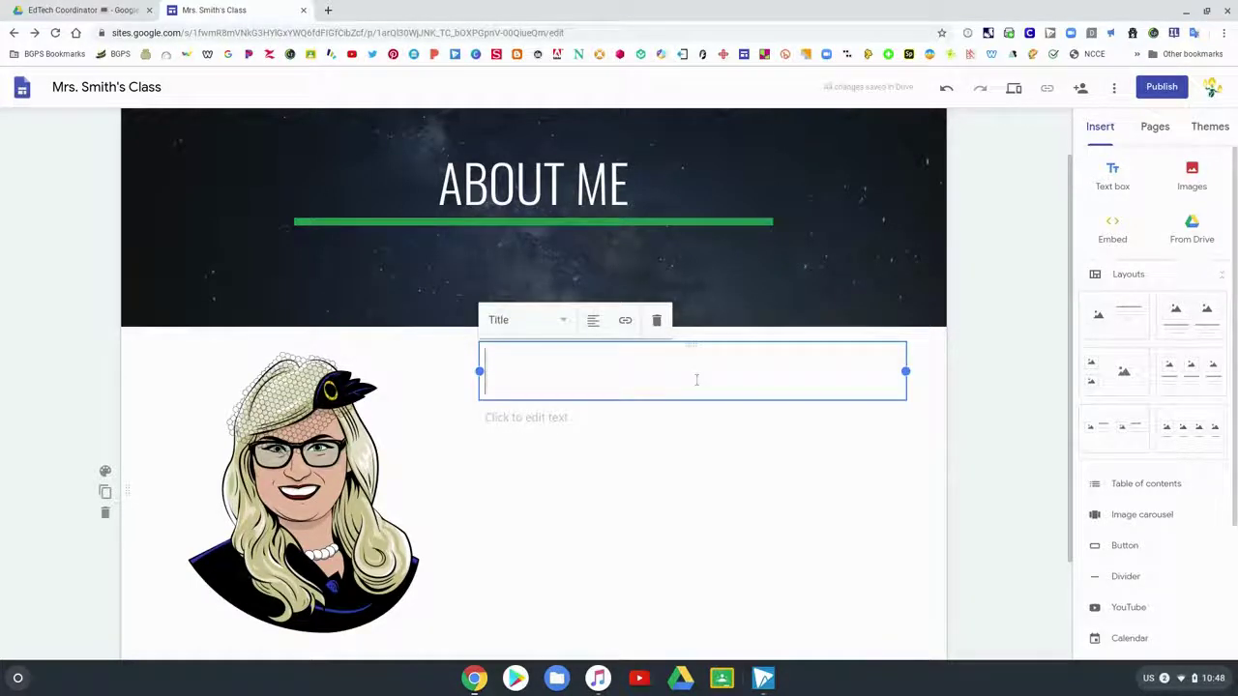
pyautogui.write('MRS. SMITH')
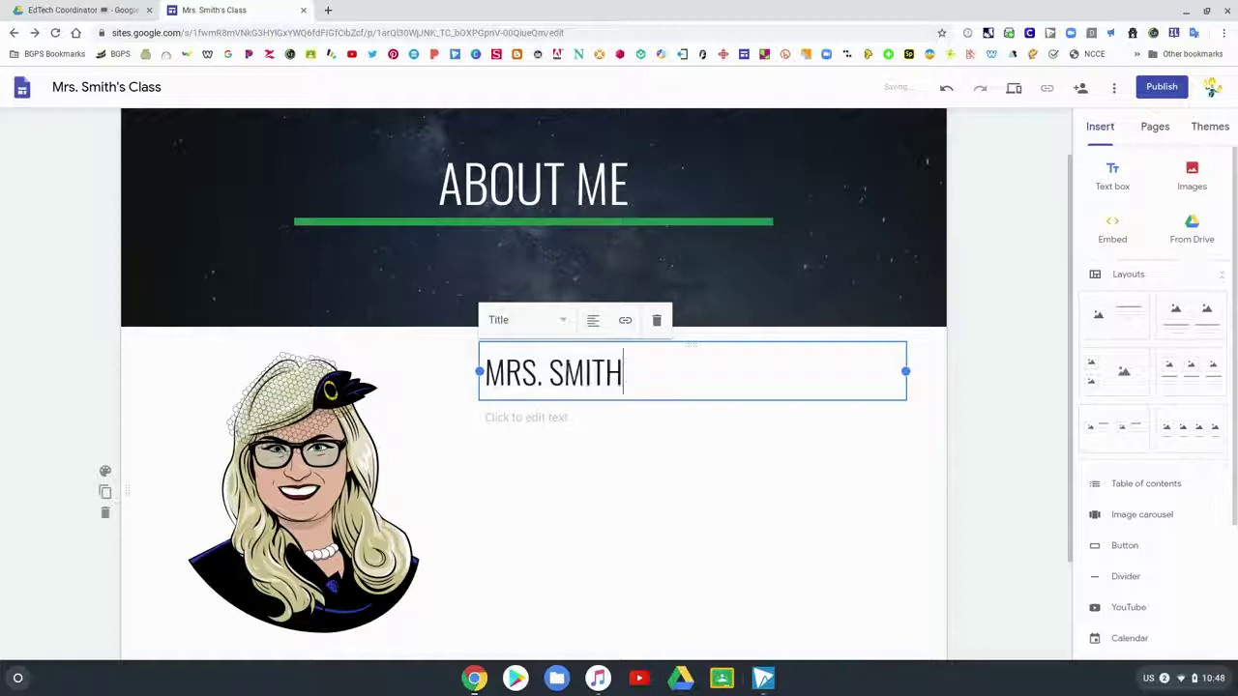
pyautogui.click(552, 421)
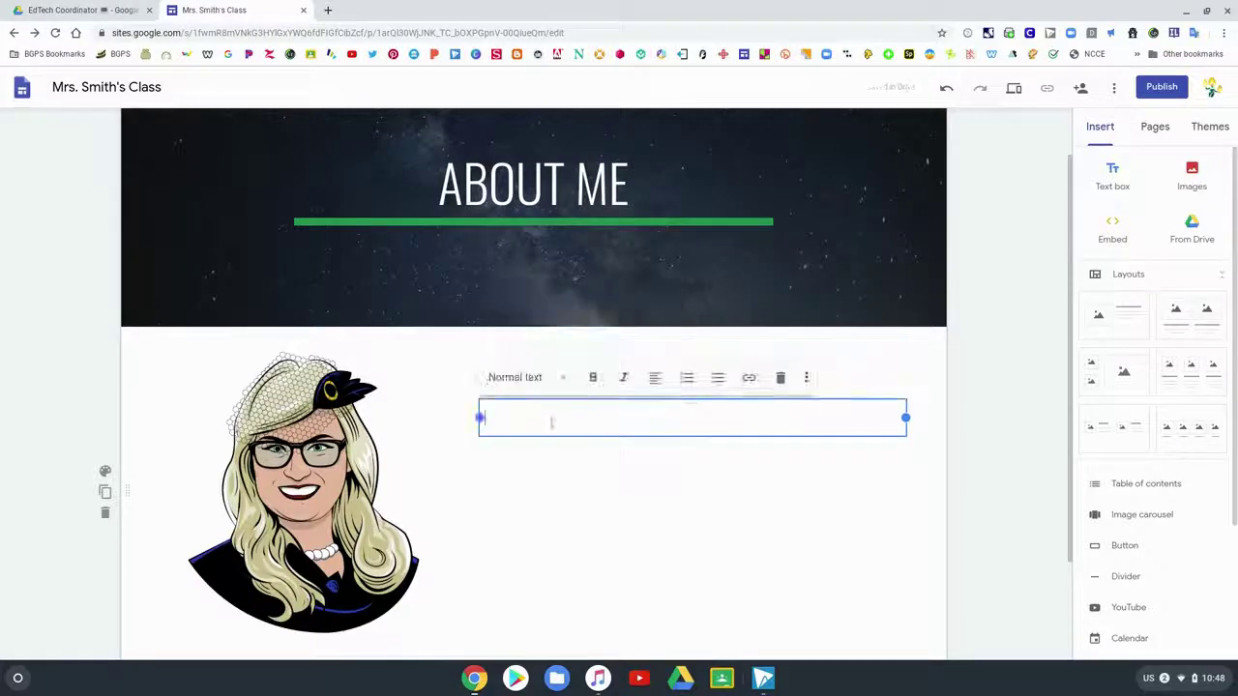
pyautogui.write('About Me')
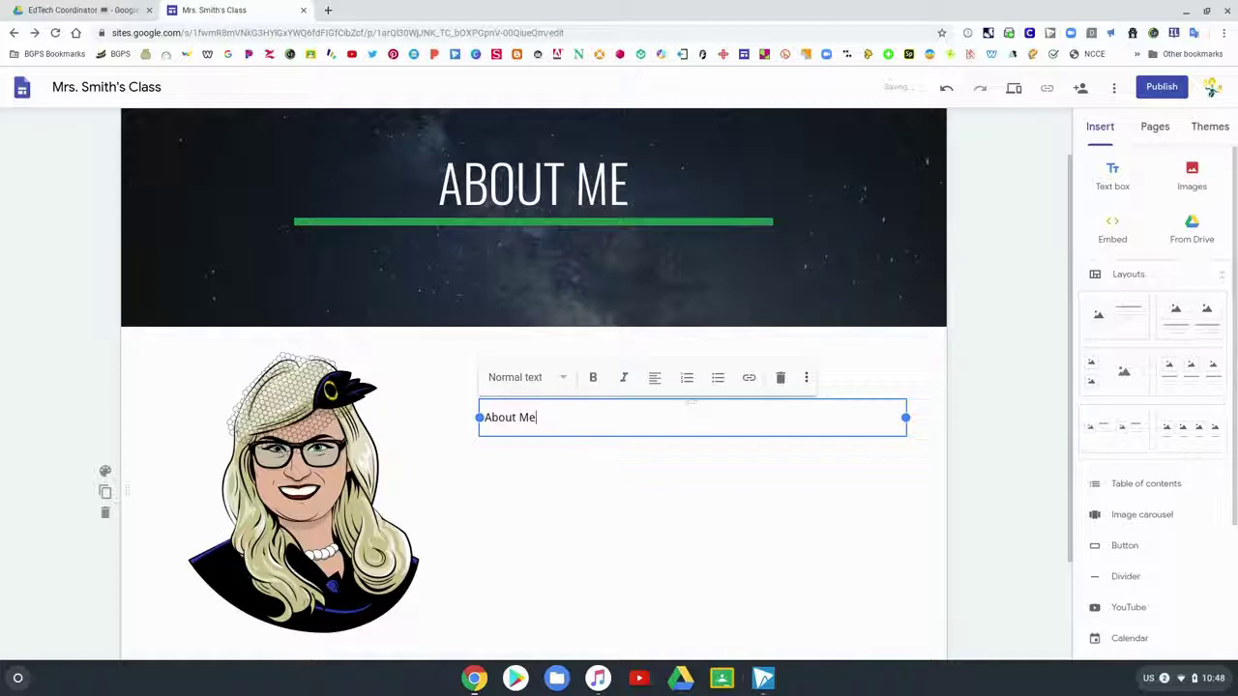
pyautogui.write('. . .')
pyautogui.click(981, 501)
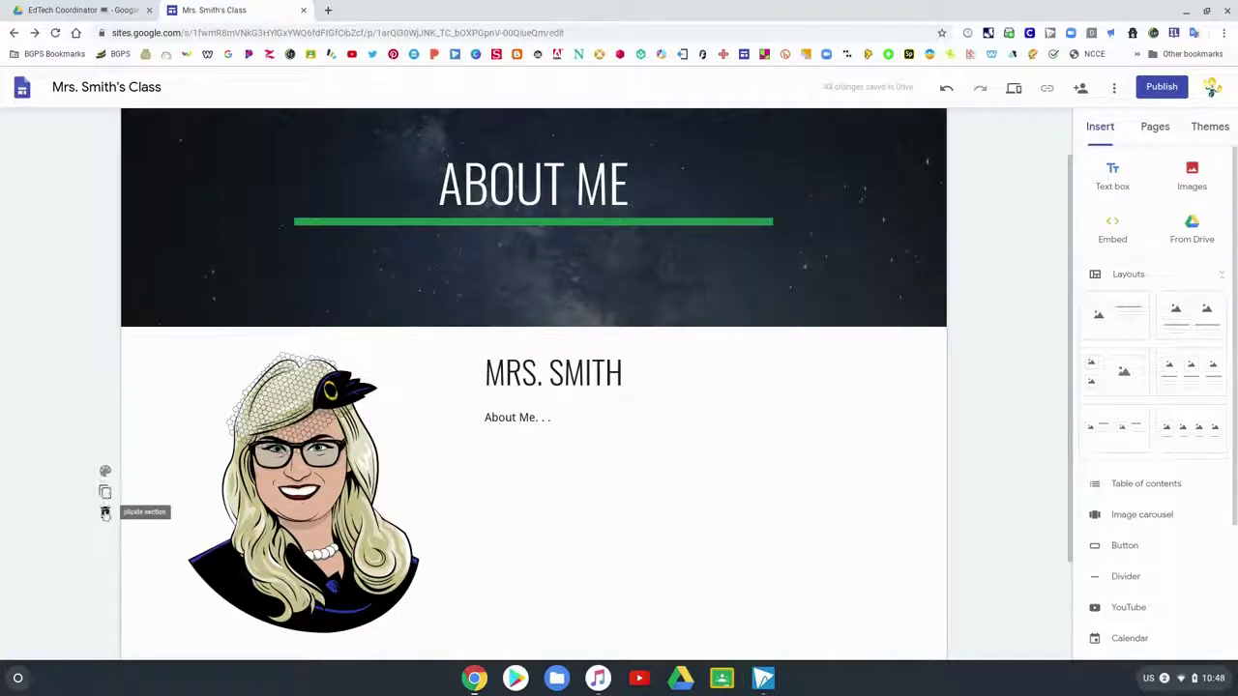
# Step: Try the Emphasis 2 and Emphasis 1 backgrounds on the portrait section and return it to Regular
pyautogui.click(104, 471)
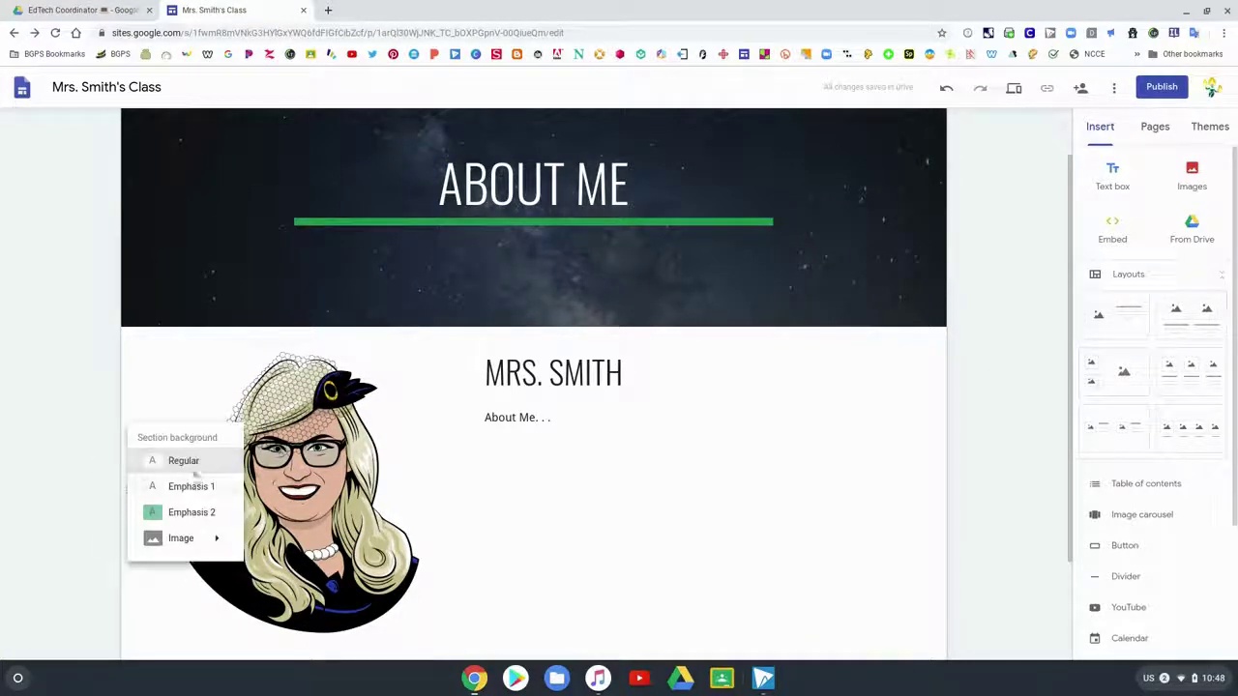
pyautogui.click(192, 515)
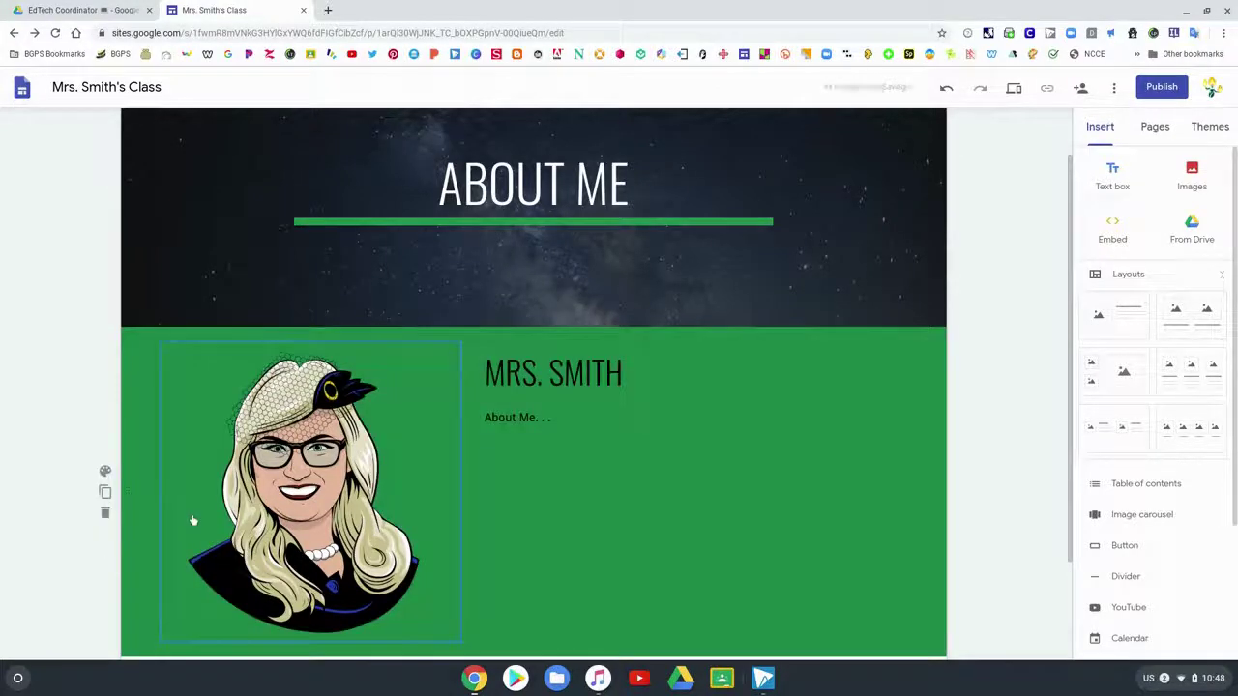
pyautogui.click(105, 471)
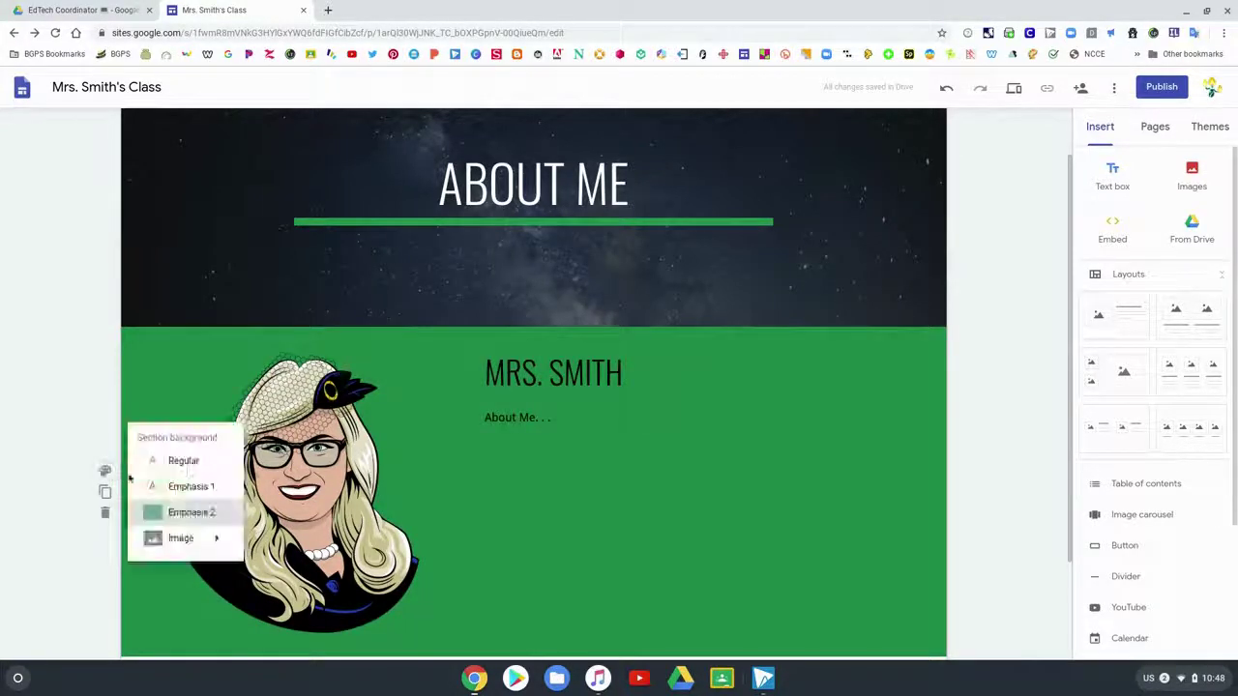
pyautogui.click(162, 486)
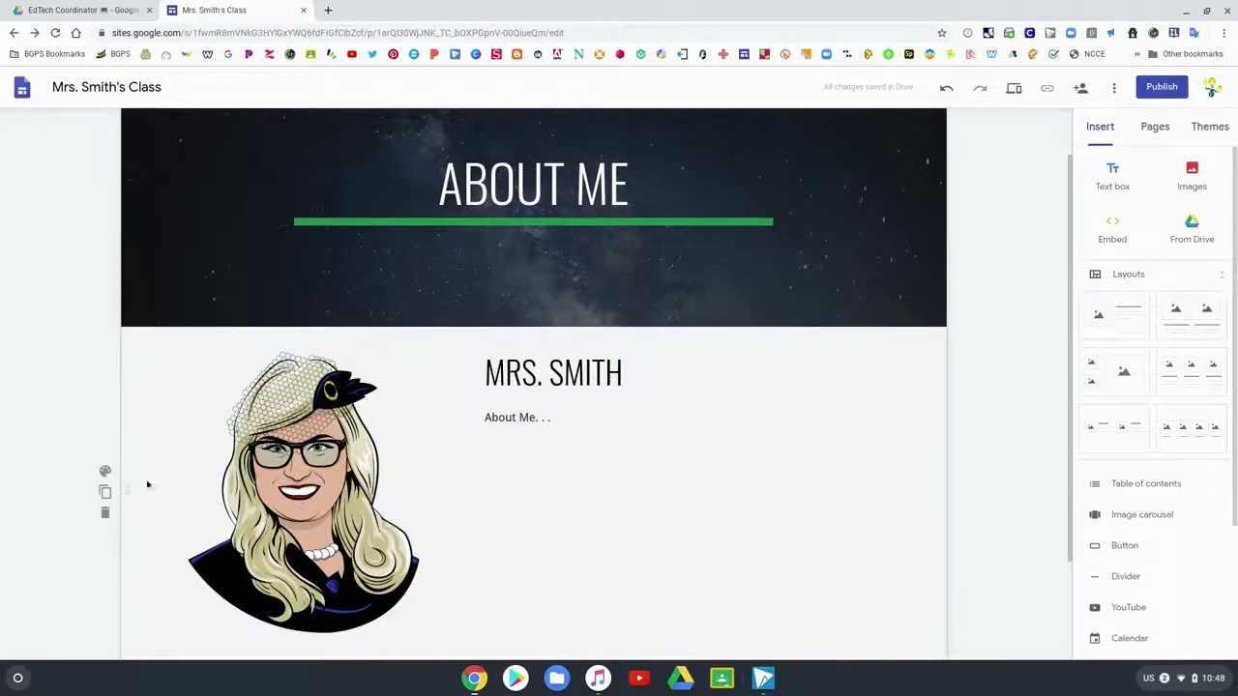
pyautogui.click(105, 472)
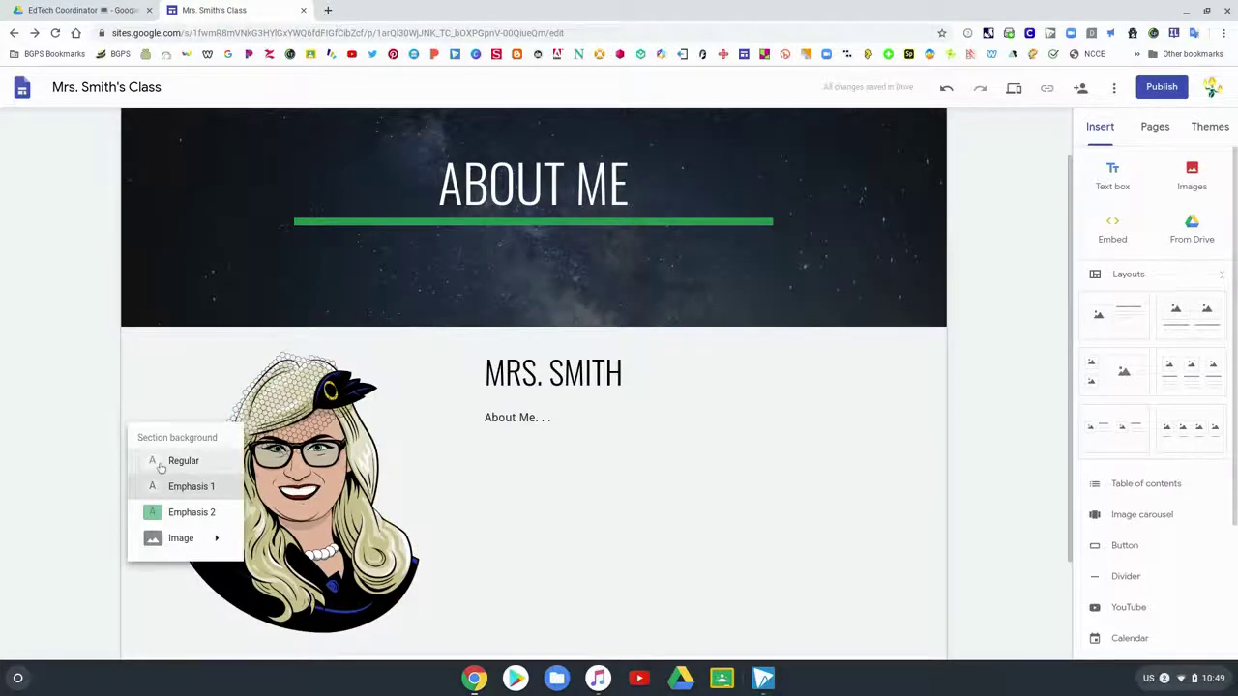
pyautogui.click(161, 467)
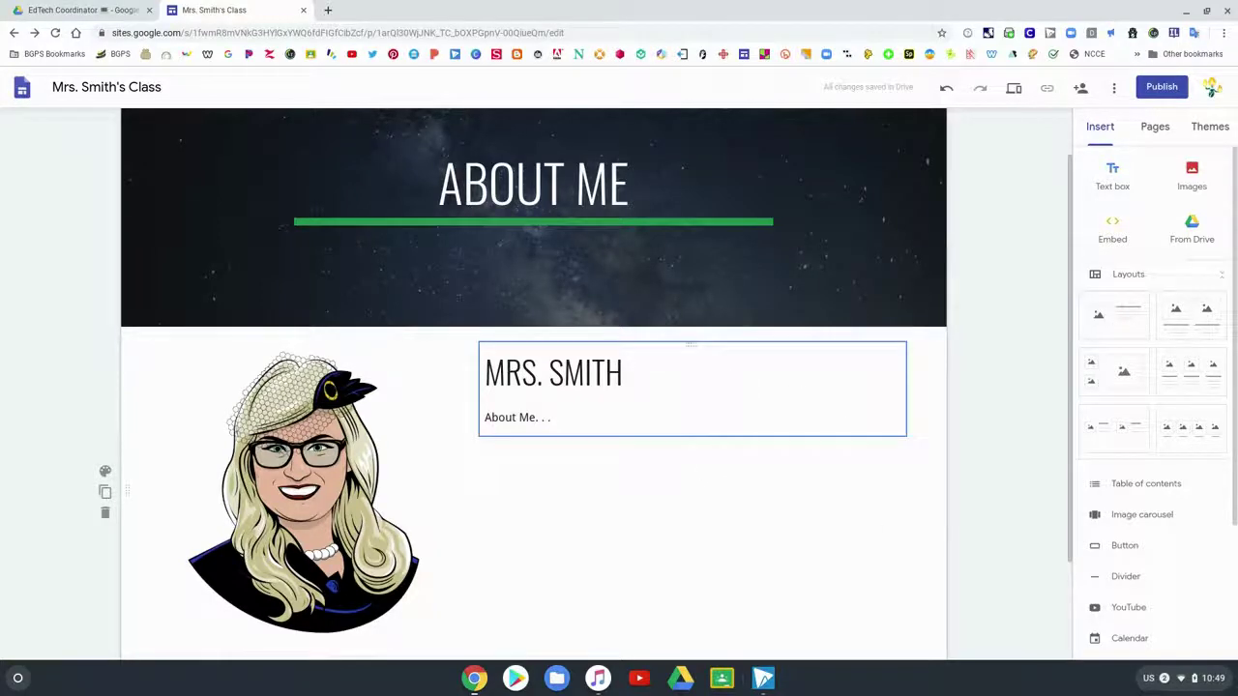
pyautogui.click(678, 375)
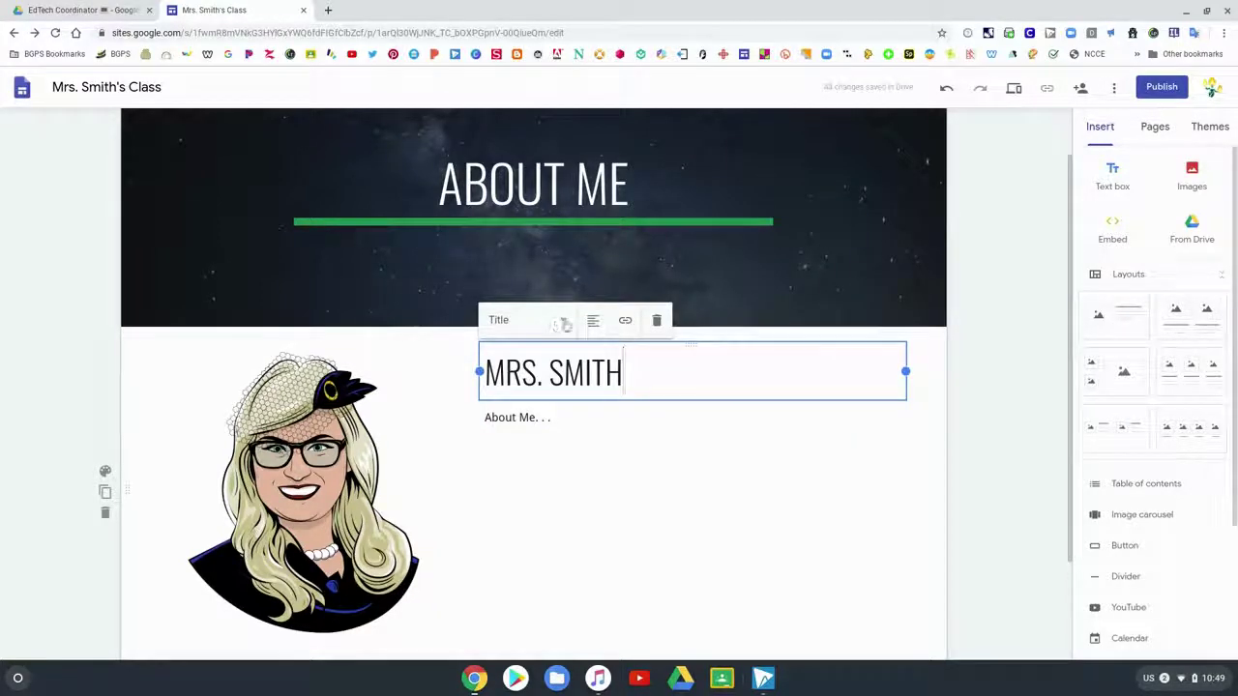
pyautogui.click(564, 322)
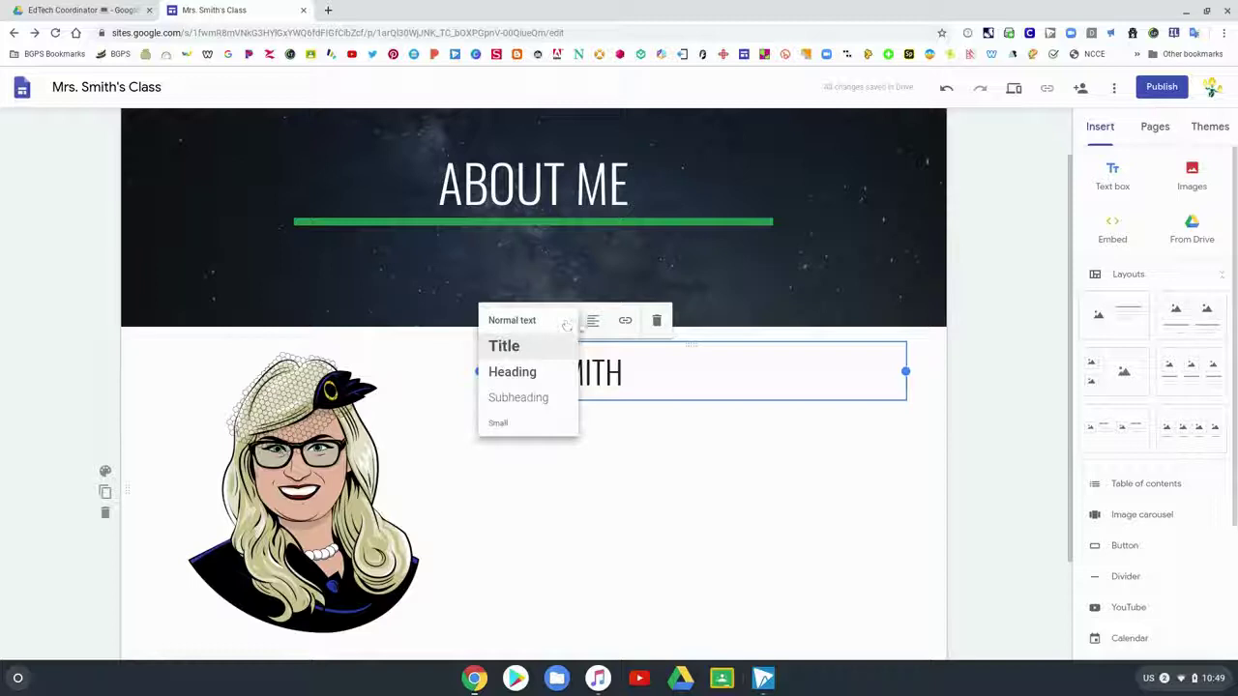
pyautogui.click(594, 323)
pyautogui.click(595, 323)
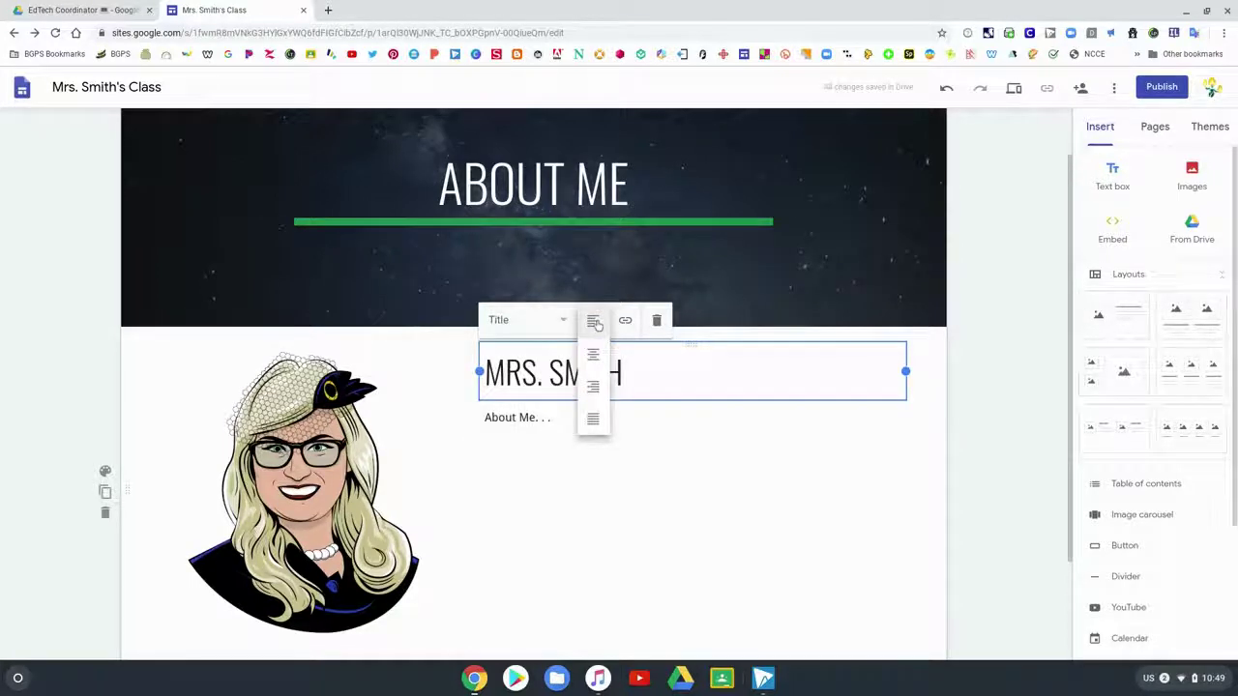
pyautogui.click(737, 382)
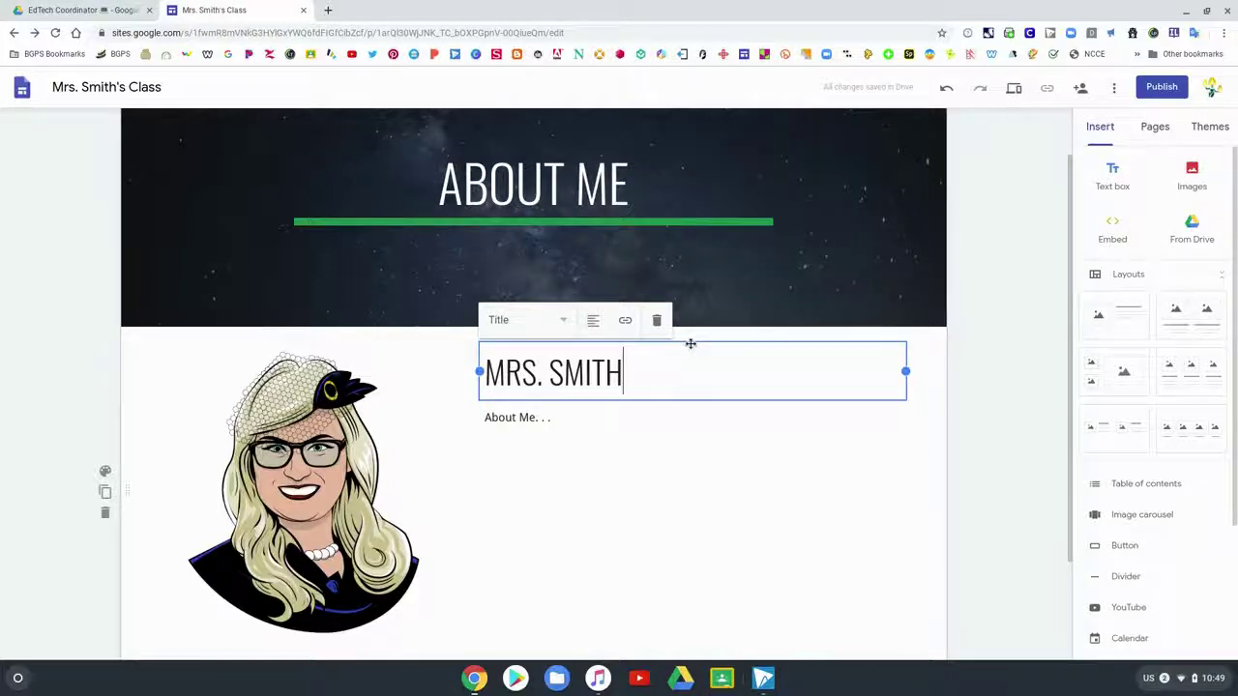
# Step: Try moving the title below the "About Me. . ." text and undo the move
pyautogui.moveTo(690, 344); pyautogui.dragTo(630, 341)
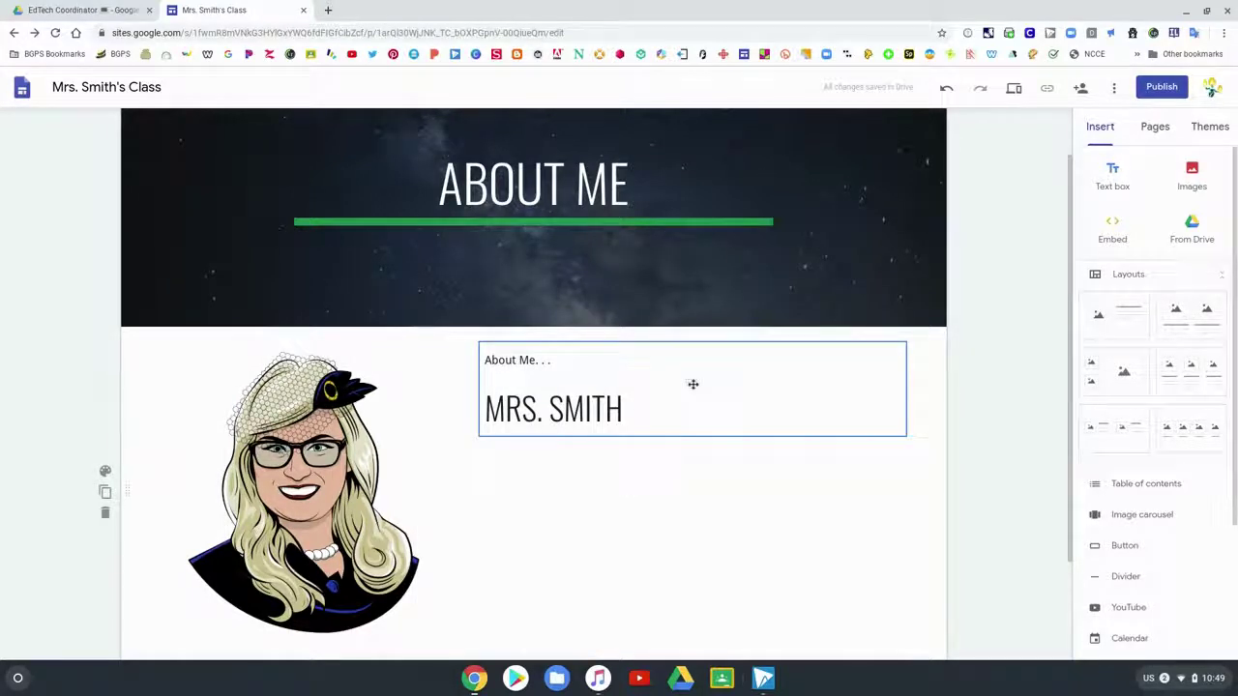
pyautogui.click(946, 90)
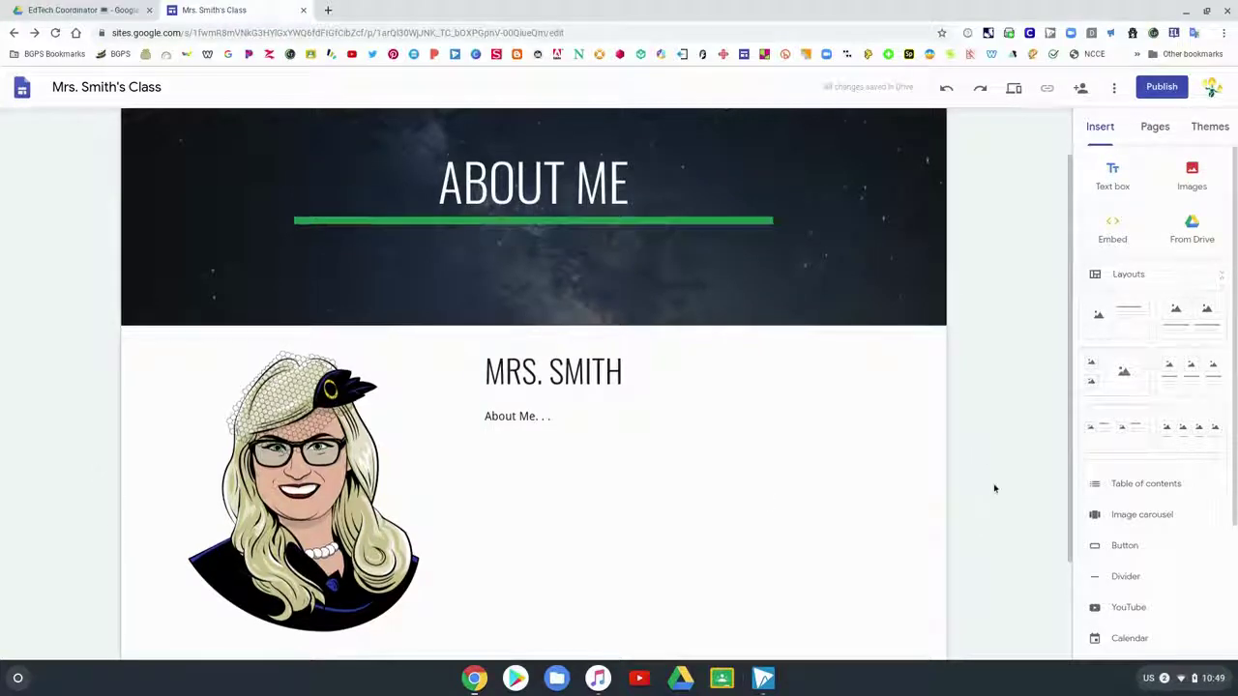
# Step: Try adding the layout with two small and one large image placeholder below the portrait section, and delete that section
pyautogui.scroll(-2, 995, 486)
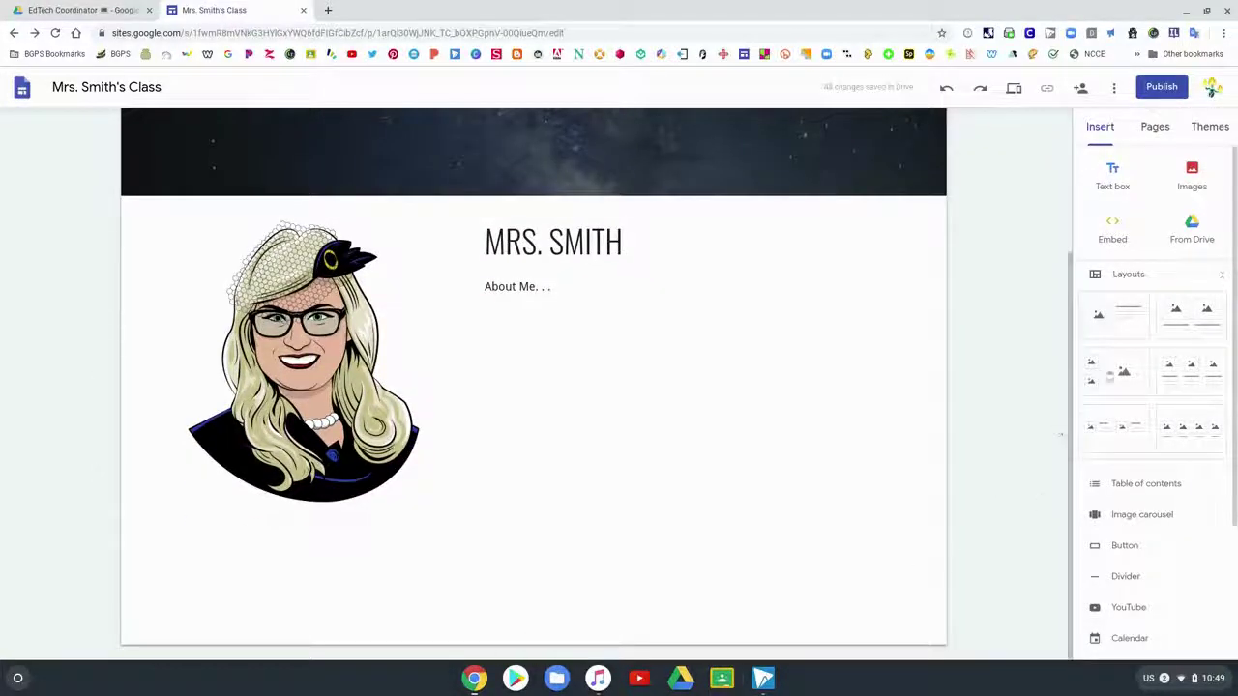
pyautogui.click(1112, 373)
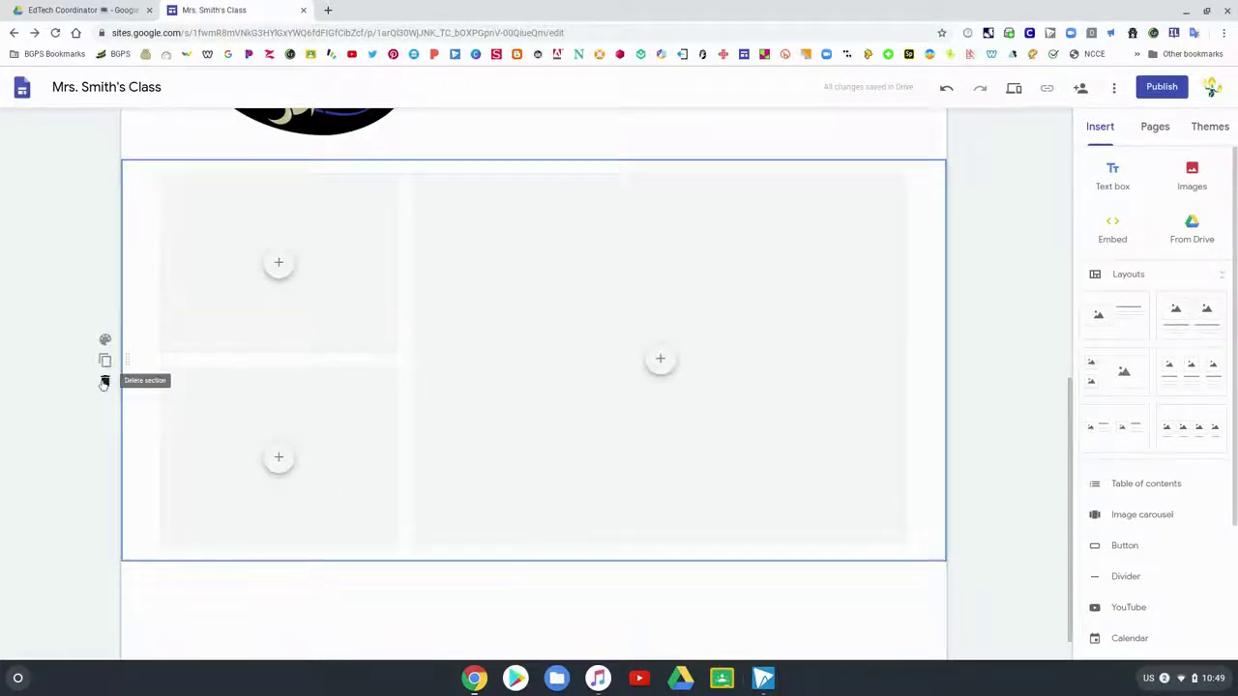
pyautogui.click(104, 382)
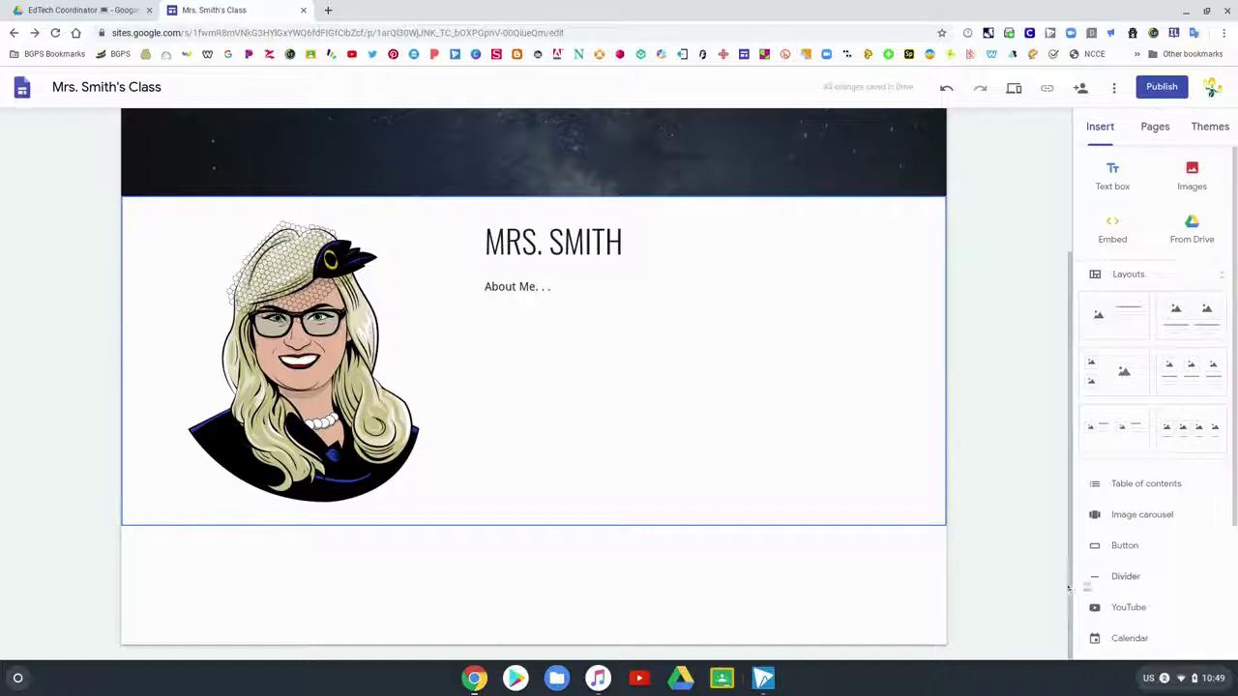
# Step: Insert a divider below the portrait section on the About Me page
pyautogui.click(1109, 578)
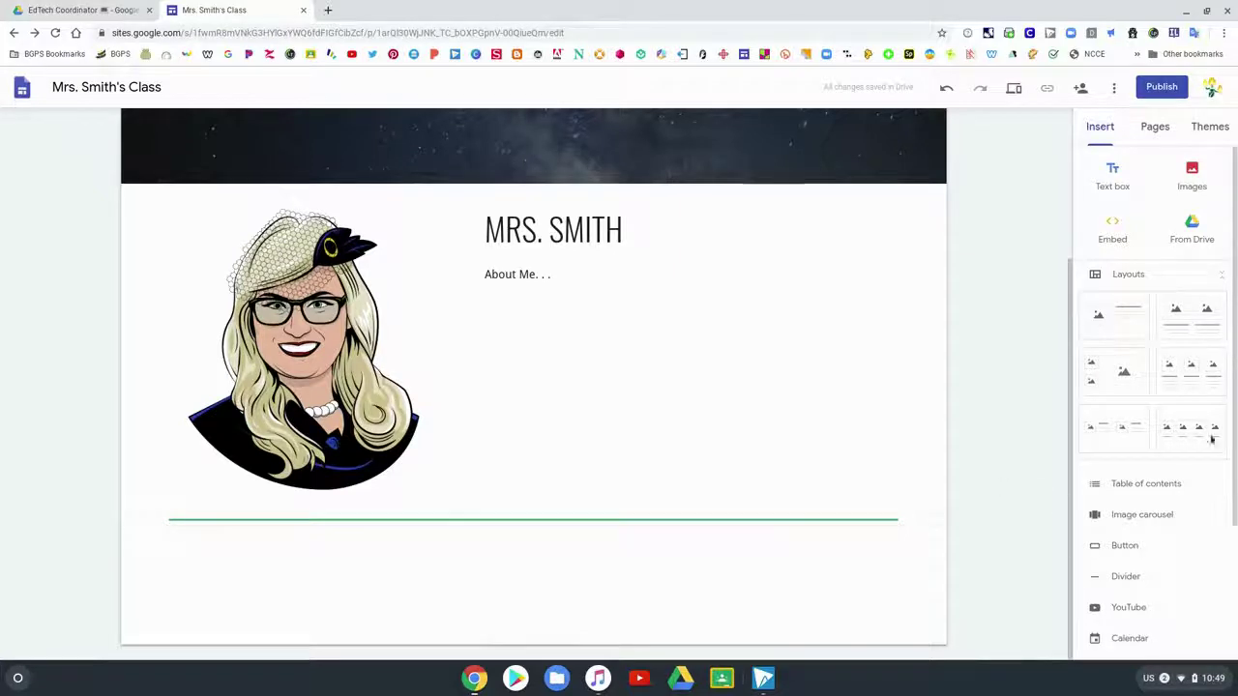
pyautogui.scroll(3, 822, 290)
# Step: Open the Class Resources page and add the three-column layout with an image, title and text in each column
pyautogui.click(821, 131)
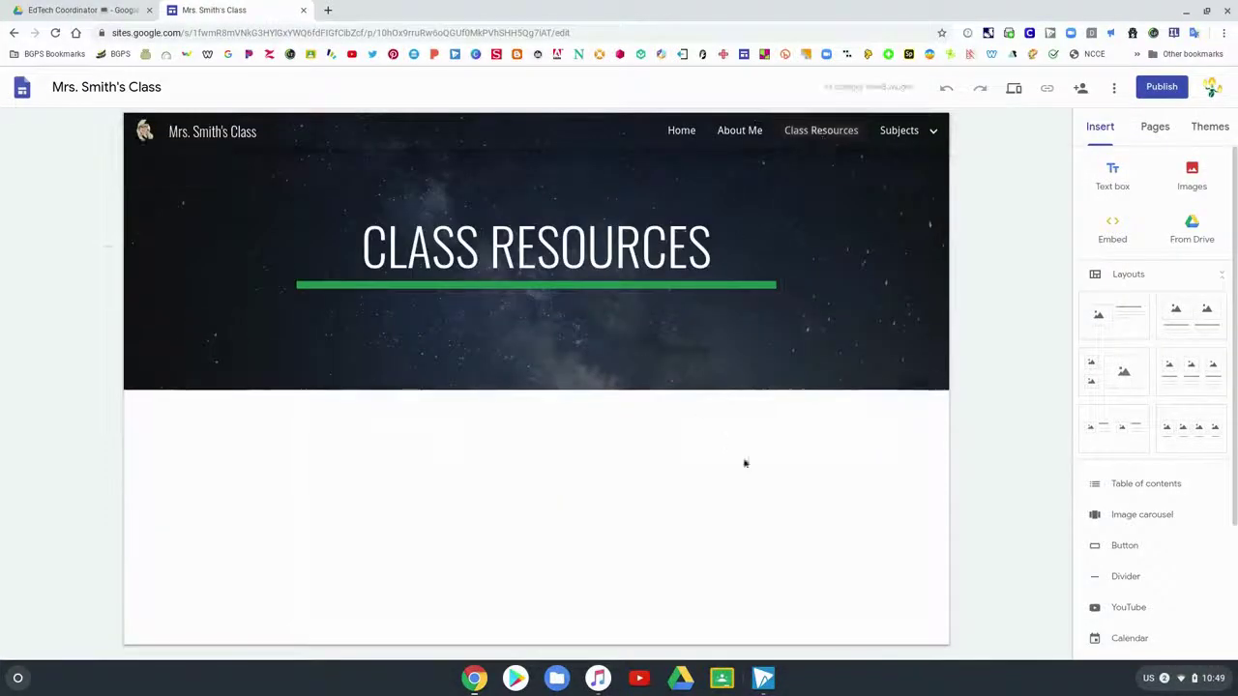
pyautogui.click(1176, 377)
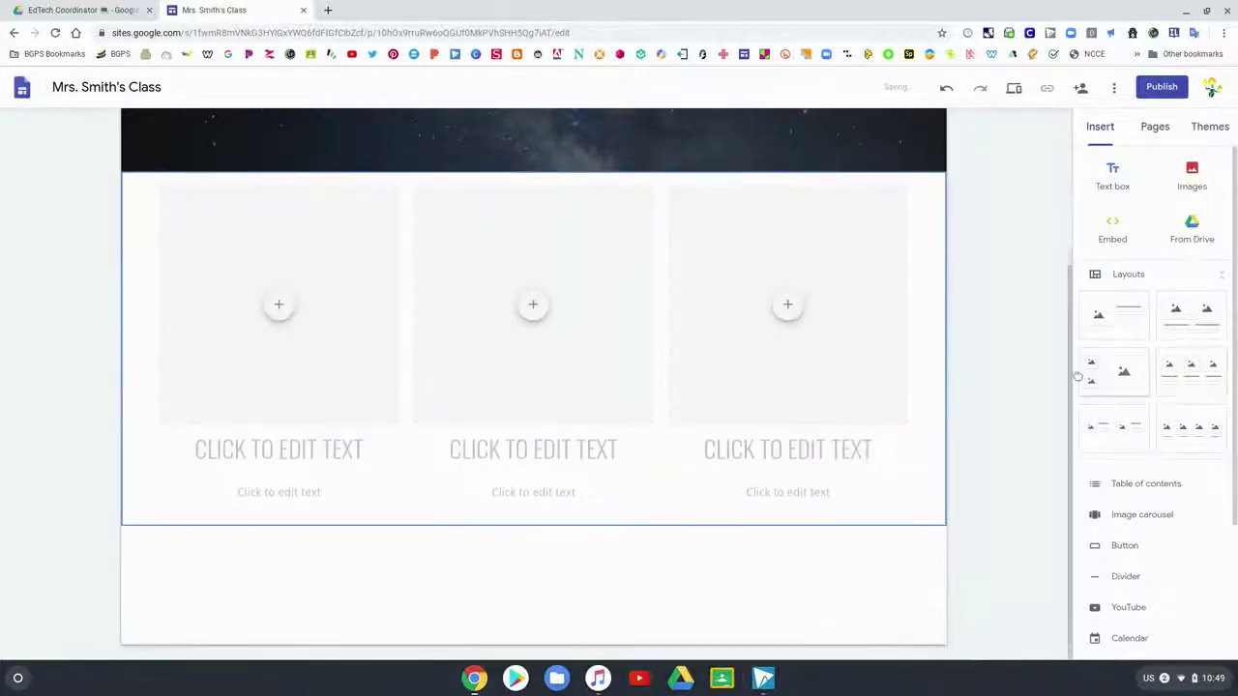
# Step: Fill the first column's placeholder with the Personalised Learning document from Google Drive
pyautogui.moveTo(282, 308)
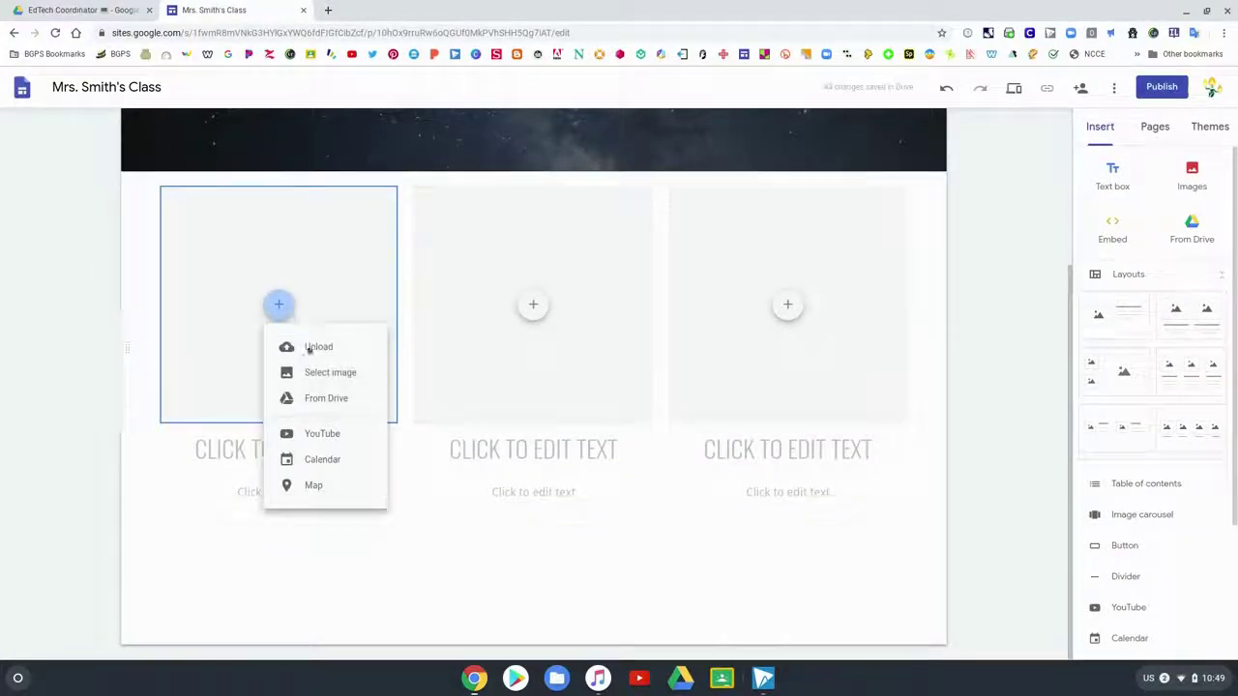
pyautogui.click(325, 398)
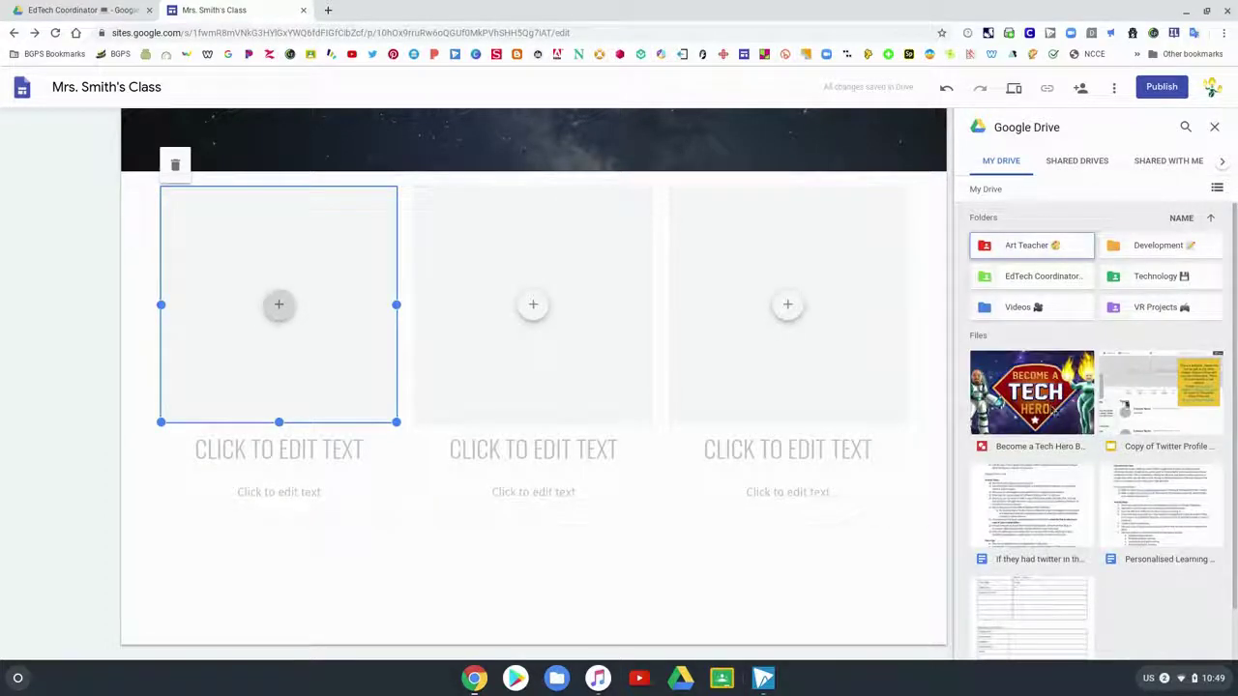
pyautogui.click(1148, 504)
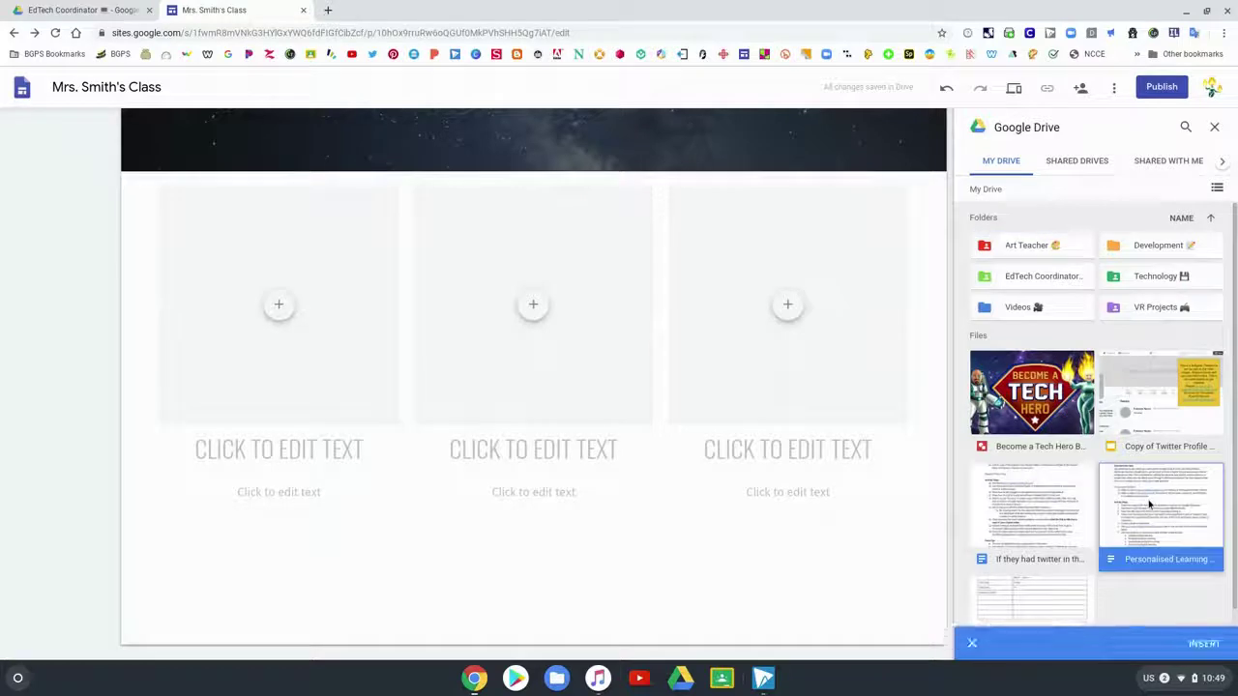
pyautogui.click(1206, 644)
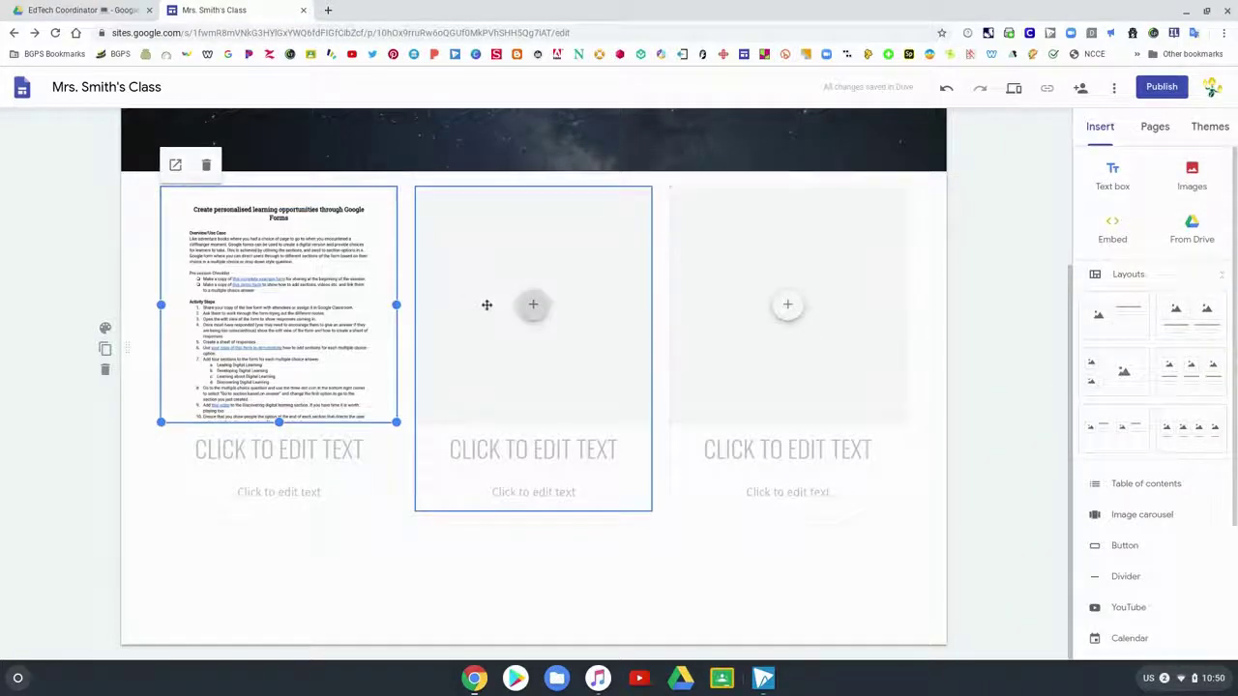
# Step: Fill the middle column's placeholder with the uploaded YouTube video MGVR Projects
pyautogui.click(533, 306)
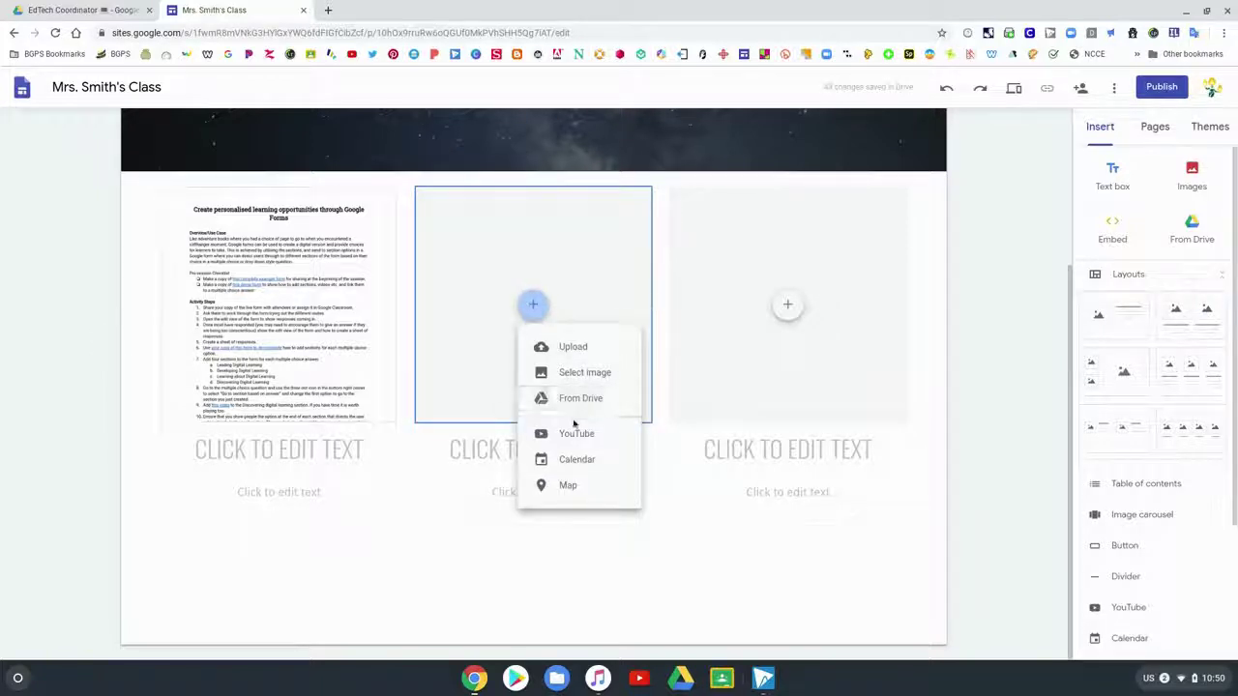
pyautogui.click(573, 433)
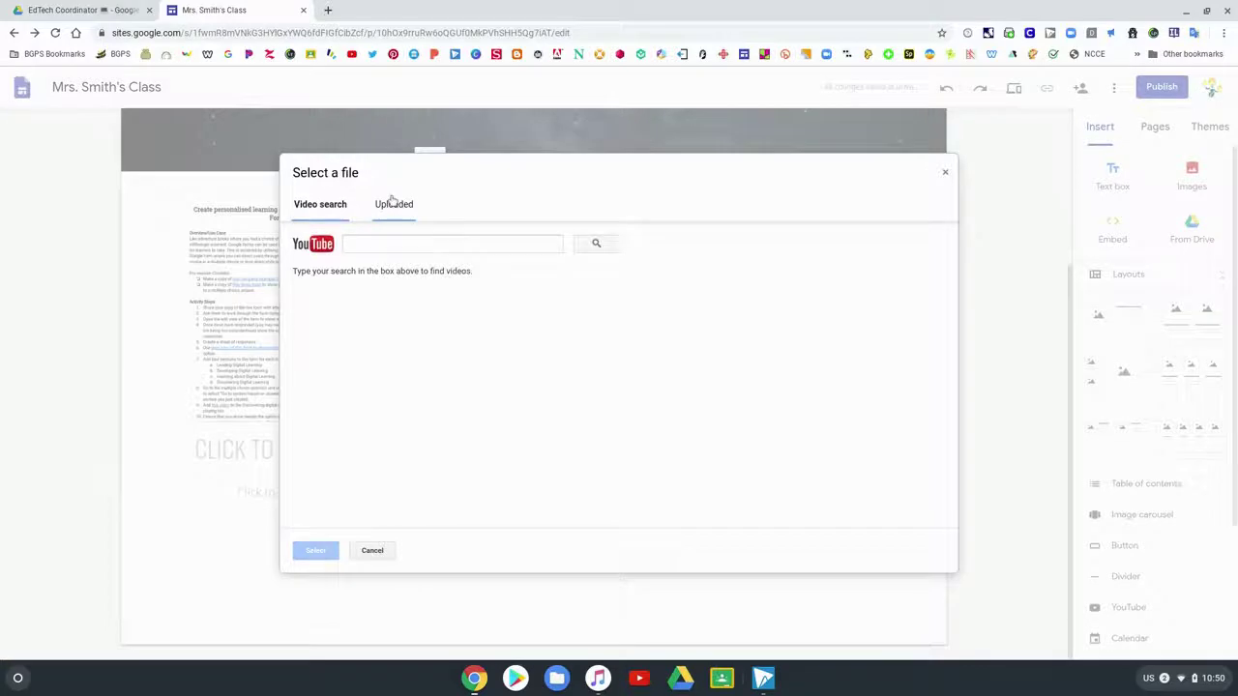
pyautogui.click(393, 204)
pyautogui.click(391, 313)
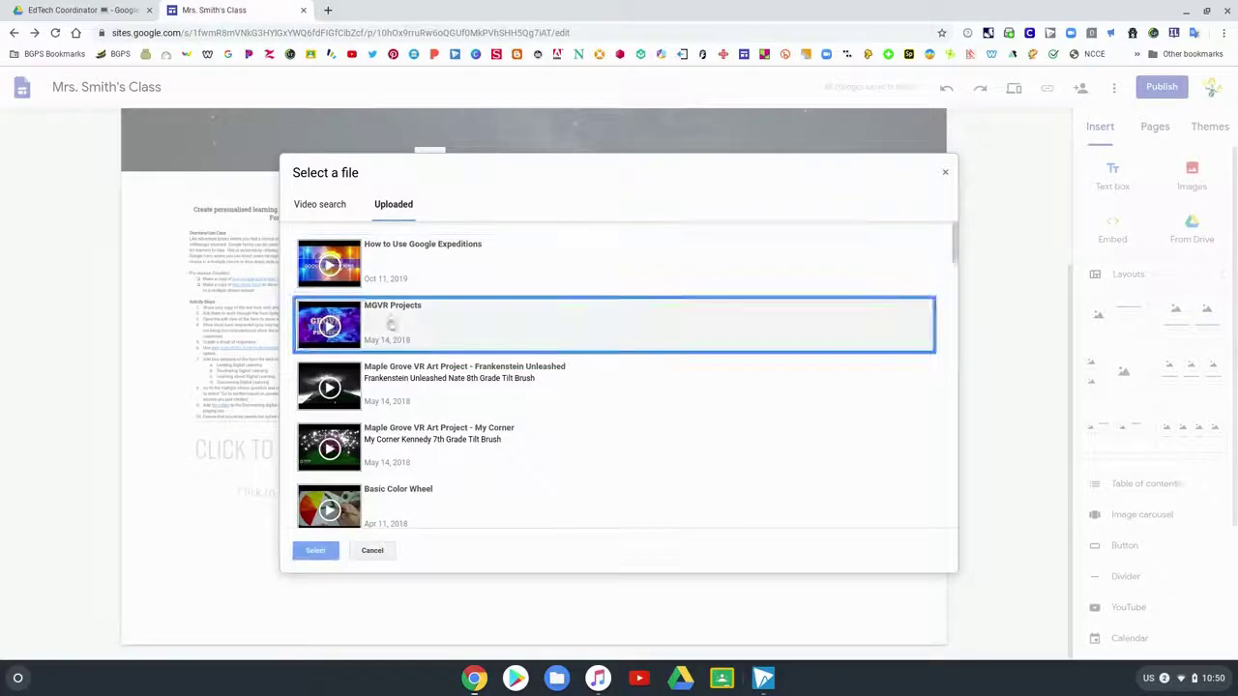
pyautogui.click(315, 551)
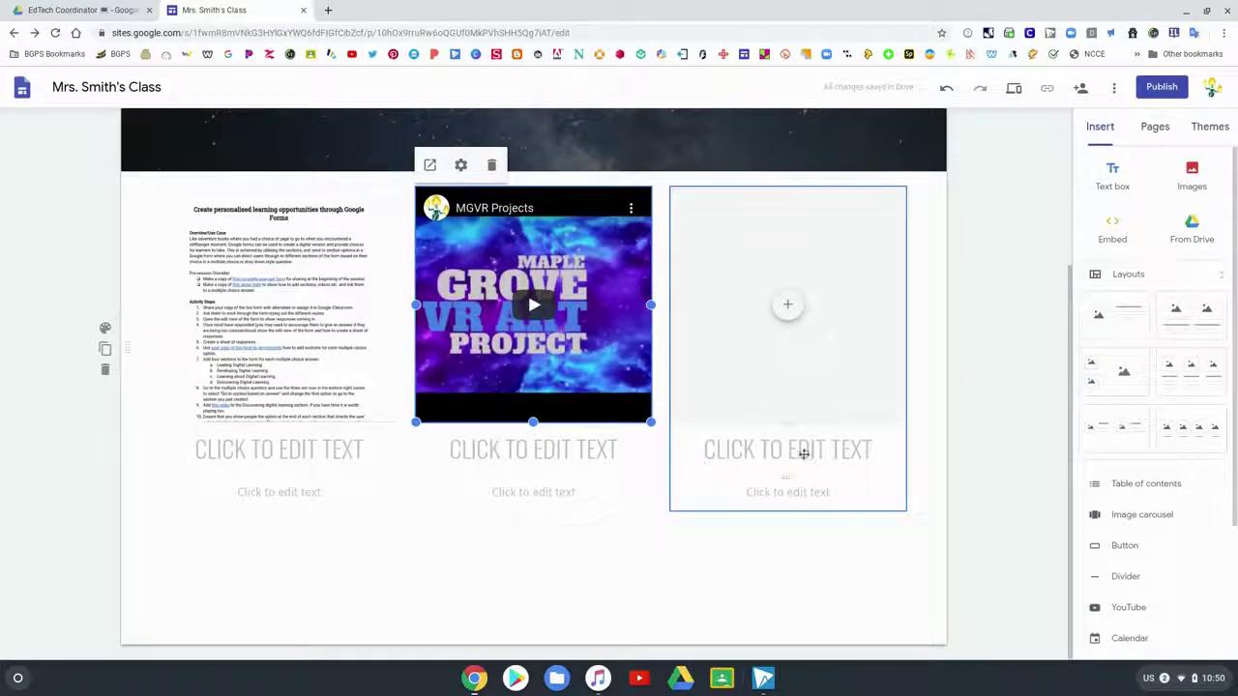
# Step: Fill the third column's placeholder with the Copy of Twitter Profile slideshow from Google Drive
pyautogui.click(788, 306)
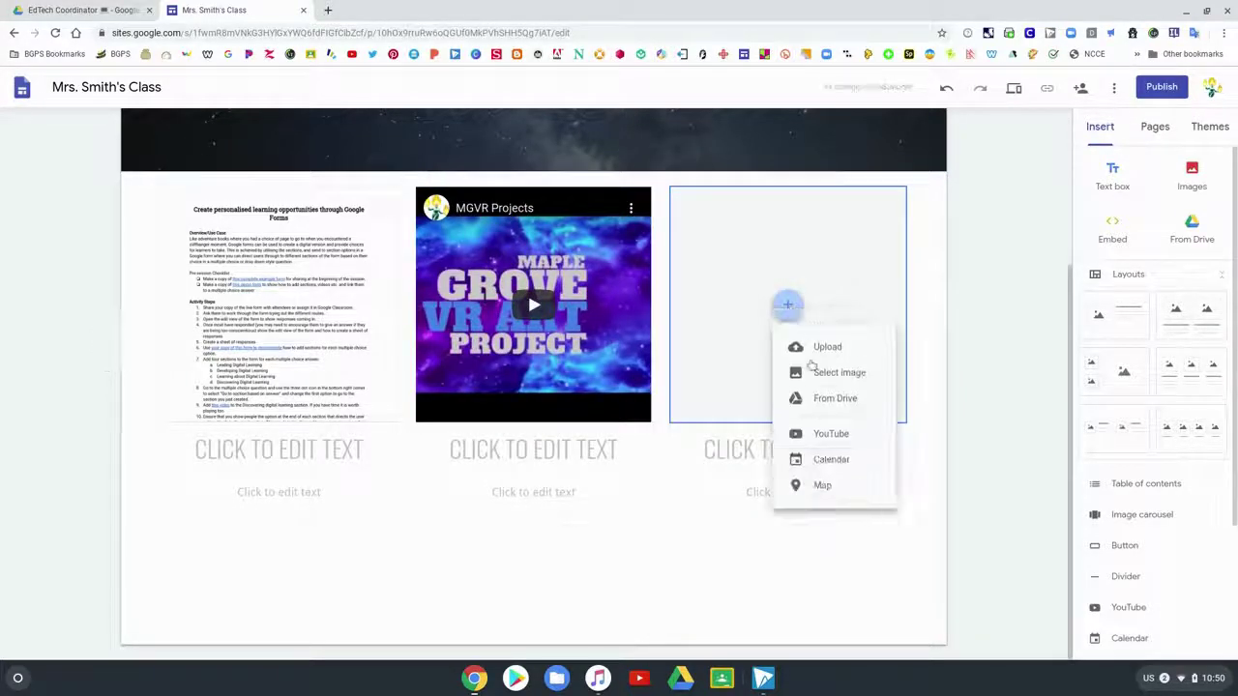
pyautogui.click(822, 398)
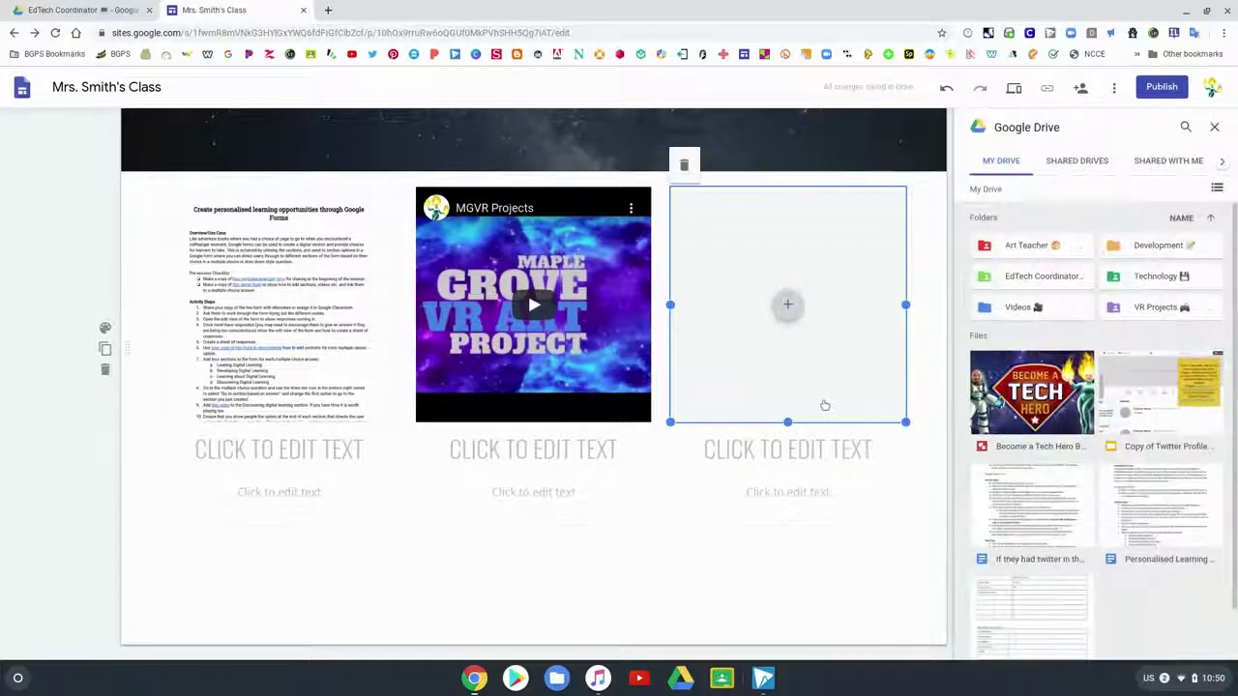
pyautogui.click(1143, 401)
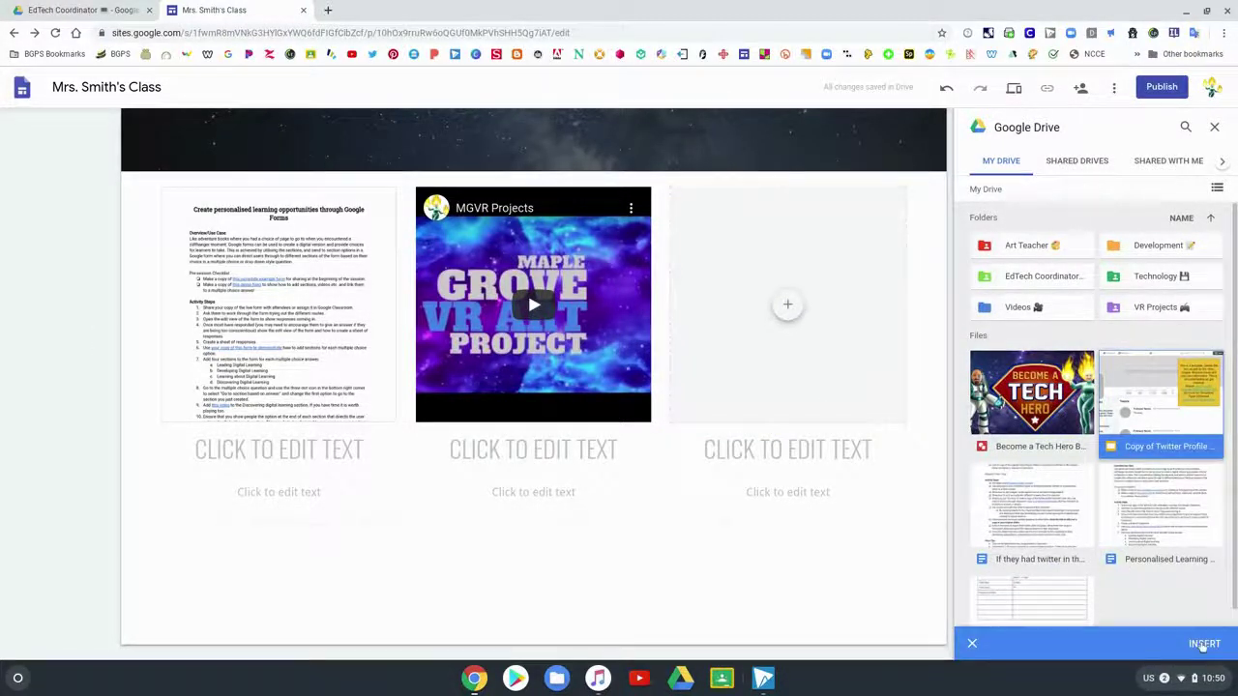
pyautogui.click(1203, 644)
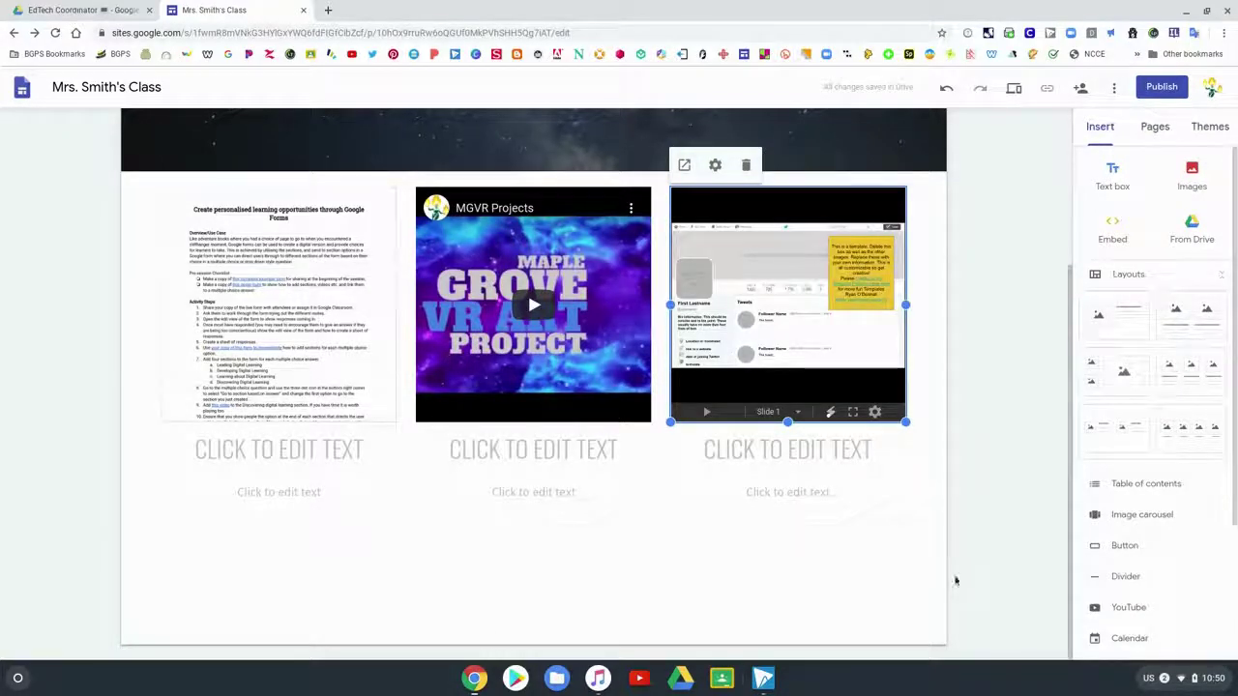
# Step: Title the three columns "Lesson on Google Forms", "VR Projects Video" and "Twitter Through History Slideshow"
pyautogui.click(245, 451)
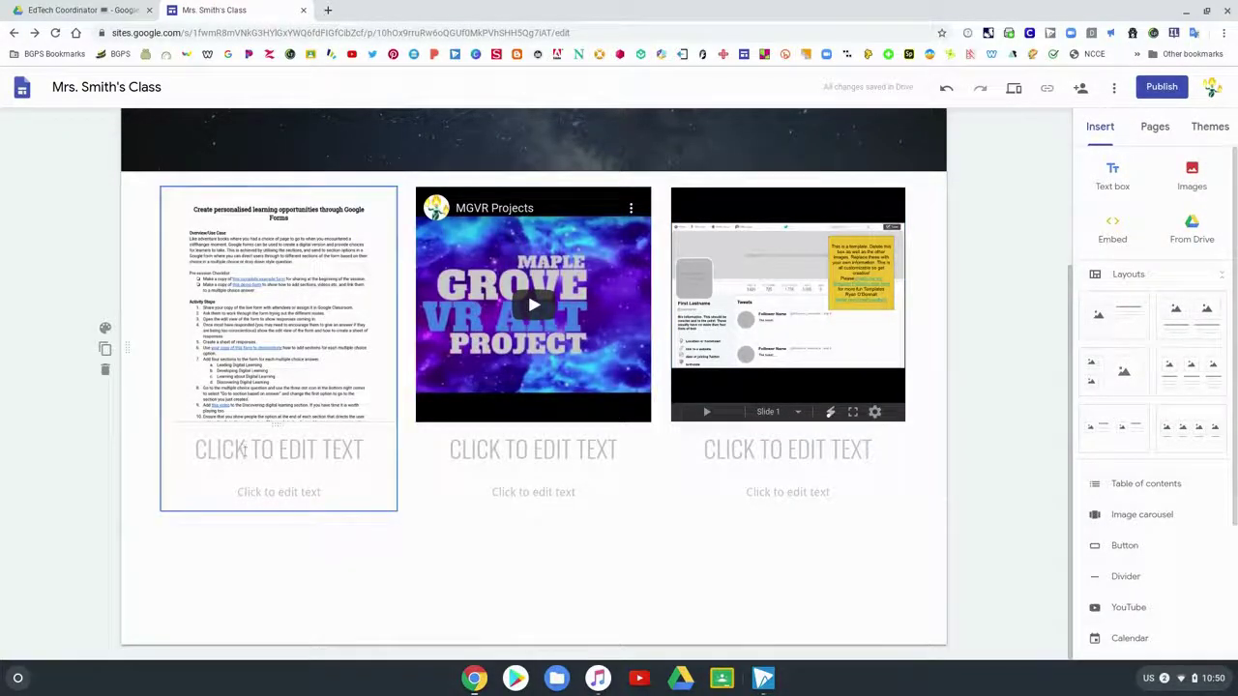
pyautogui.click(244, 451)
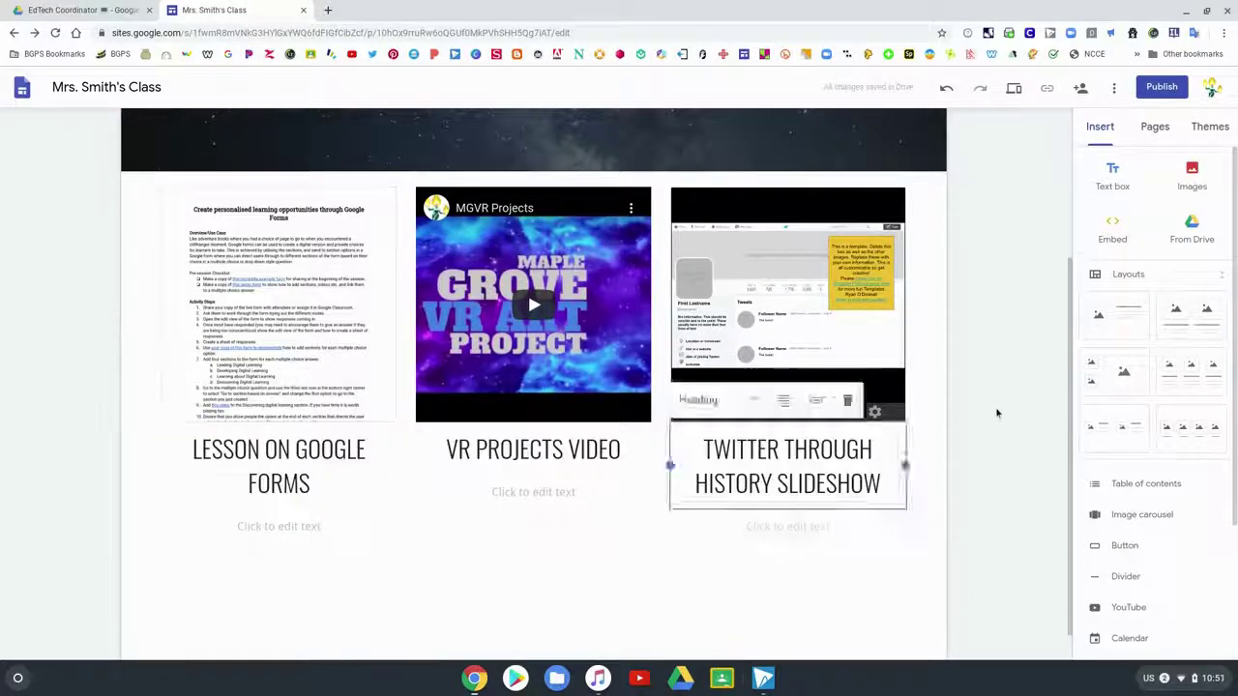
pyautogui.click(997, 409)
# Step: Open the Home page, insert the Ed Tech calendar and centre it below the header
pyautogui.scroll(1, 1012, 409)
pyautogui.scroll(2, 1014, 412)
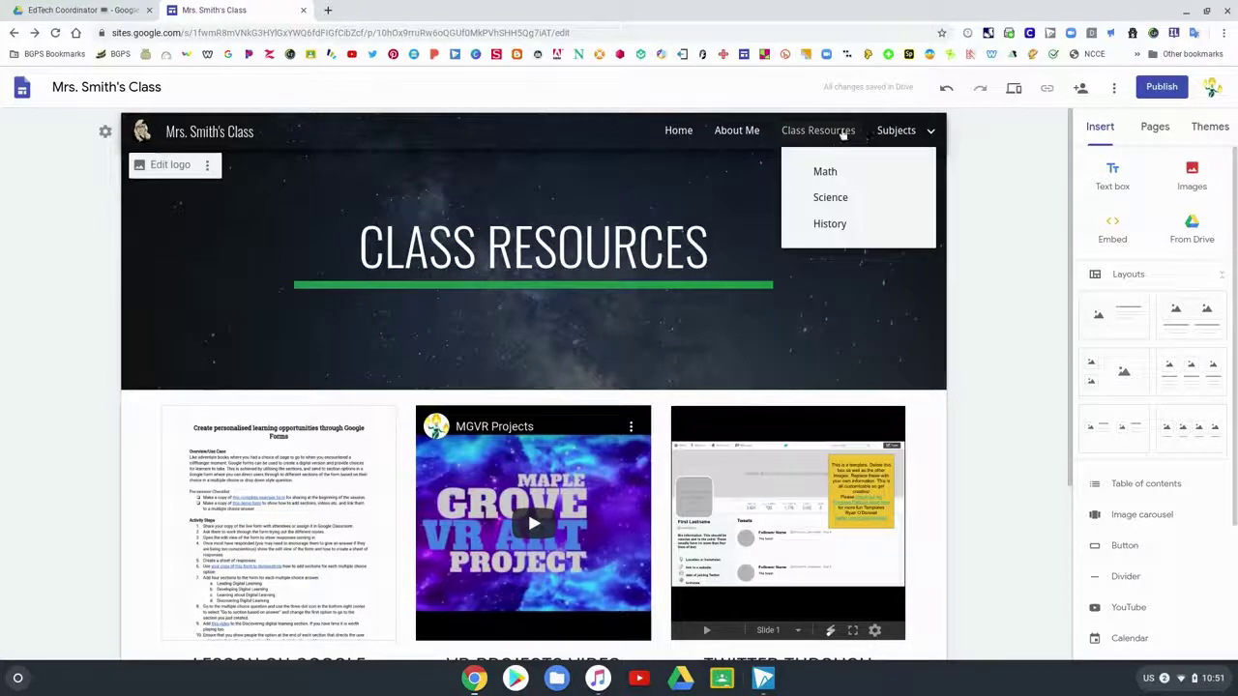
pyautogui.click(681, 130)
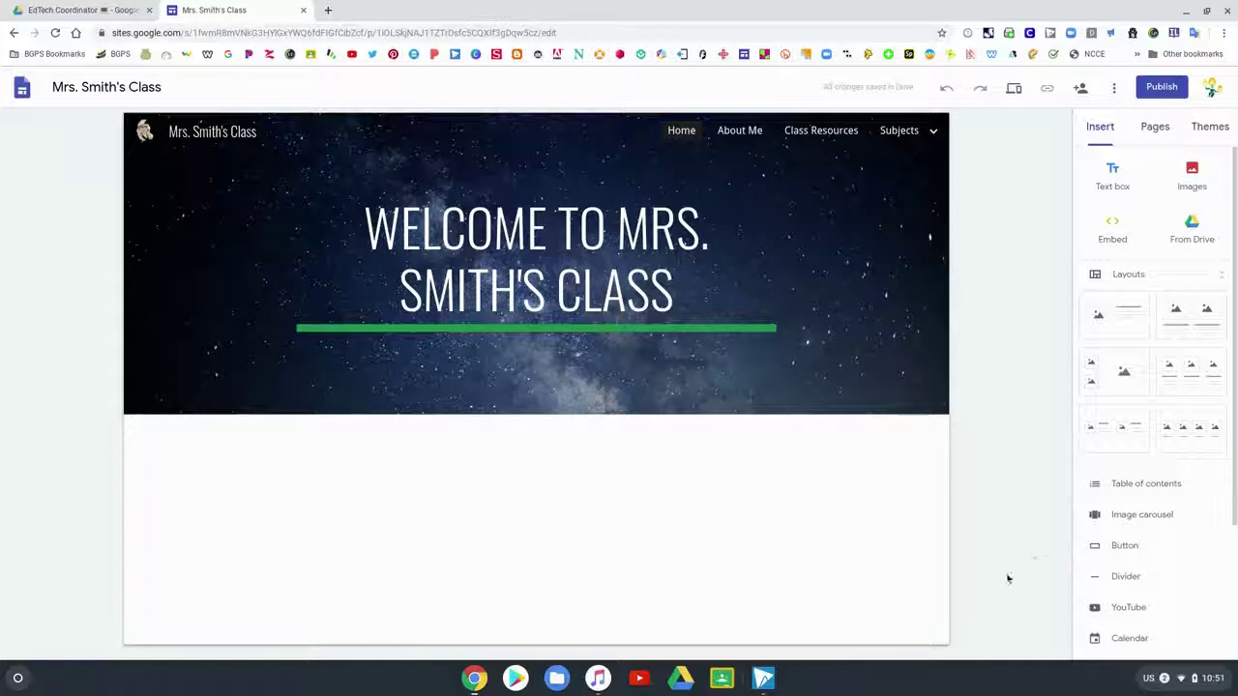
pyautogui.click(1114, 640)
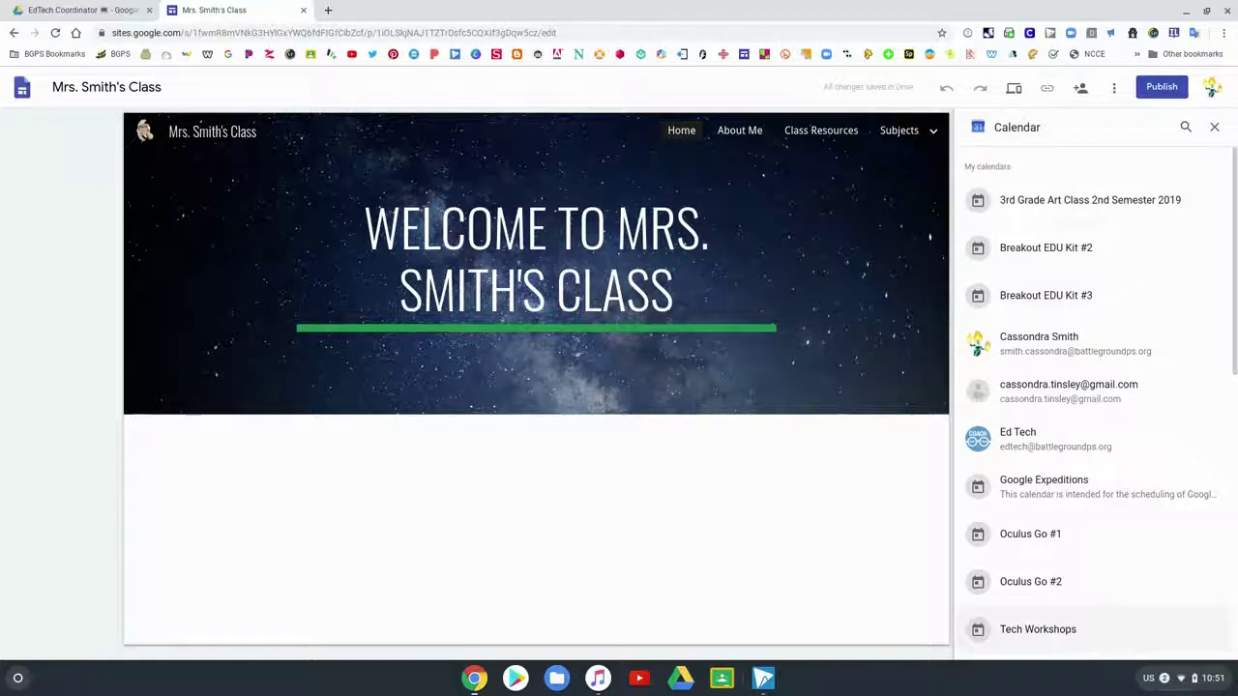
pyautogui.click(1063, 436)
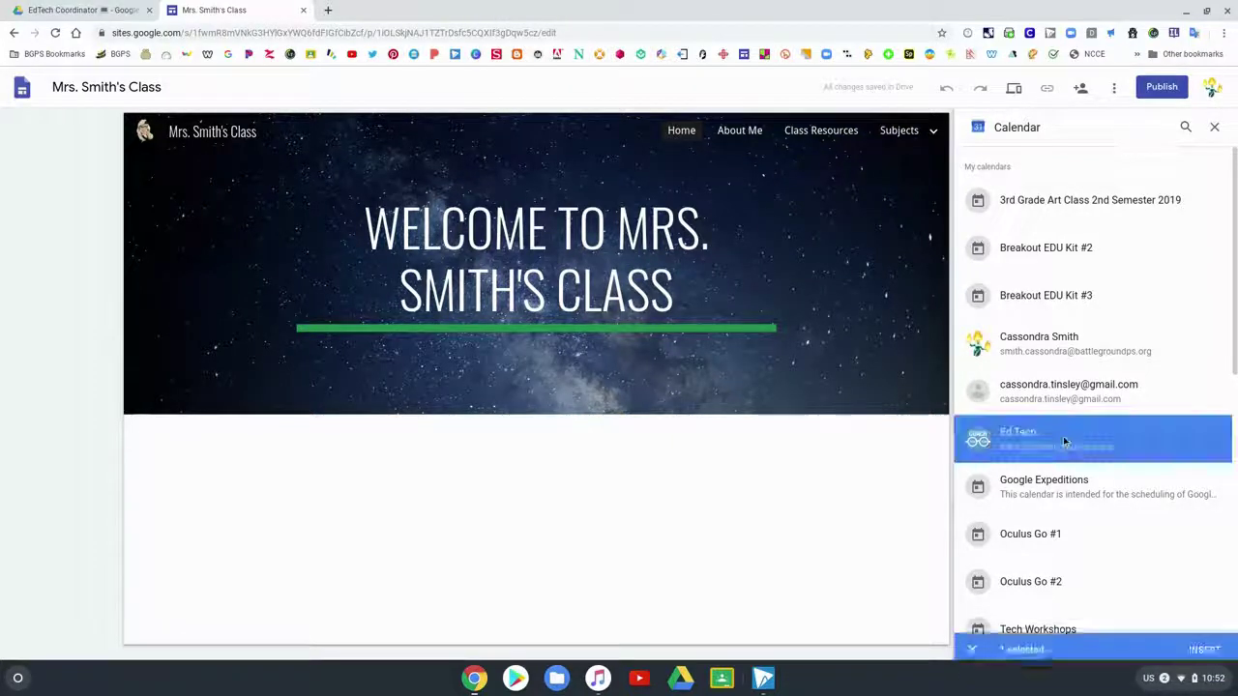
pyautogui.click(1206, 654)
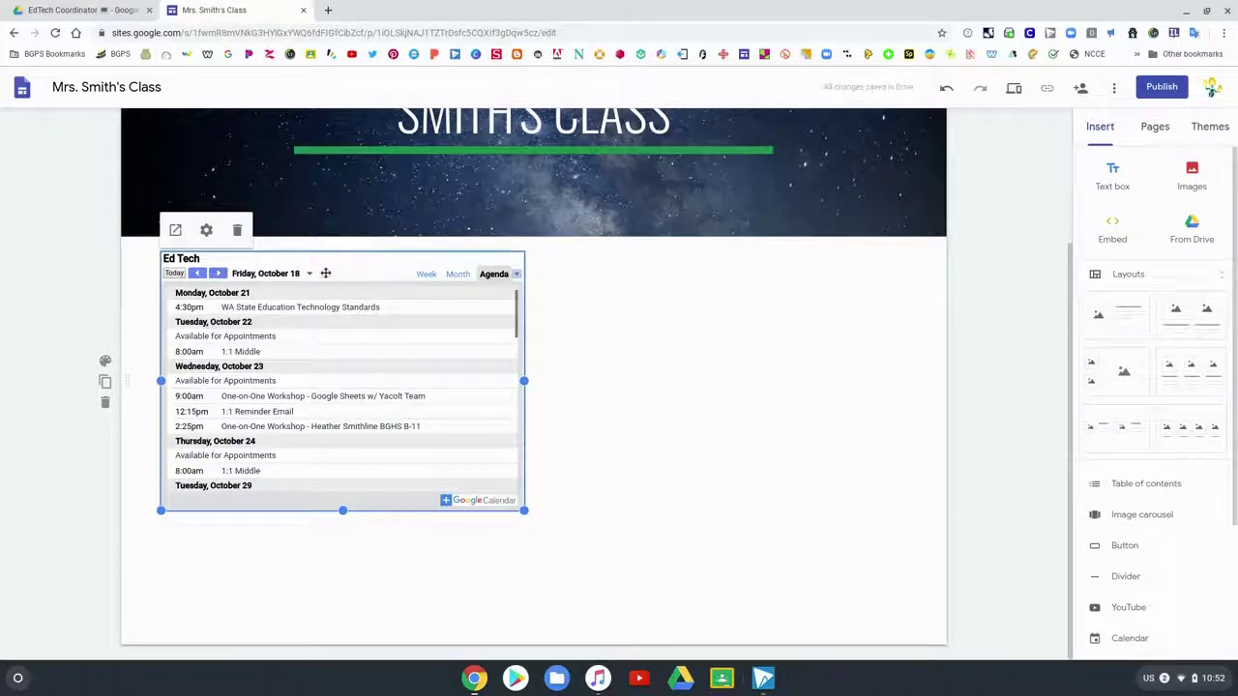
pyautogui.moveTo(326, 273); pyautogui.dragTo(586, 281)
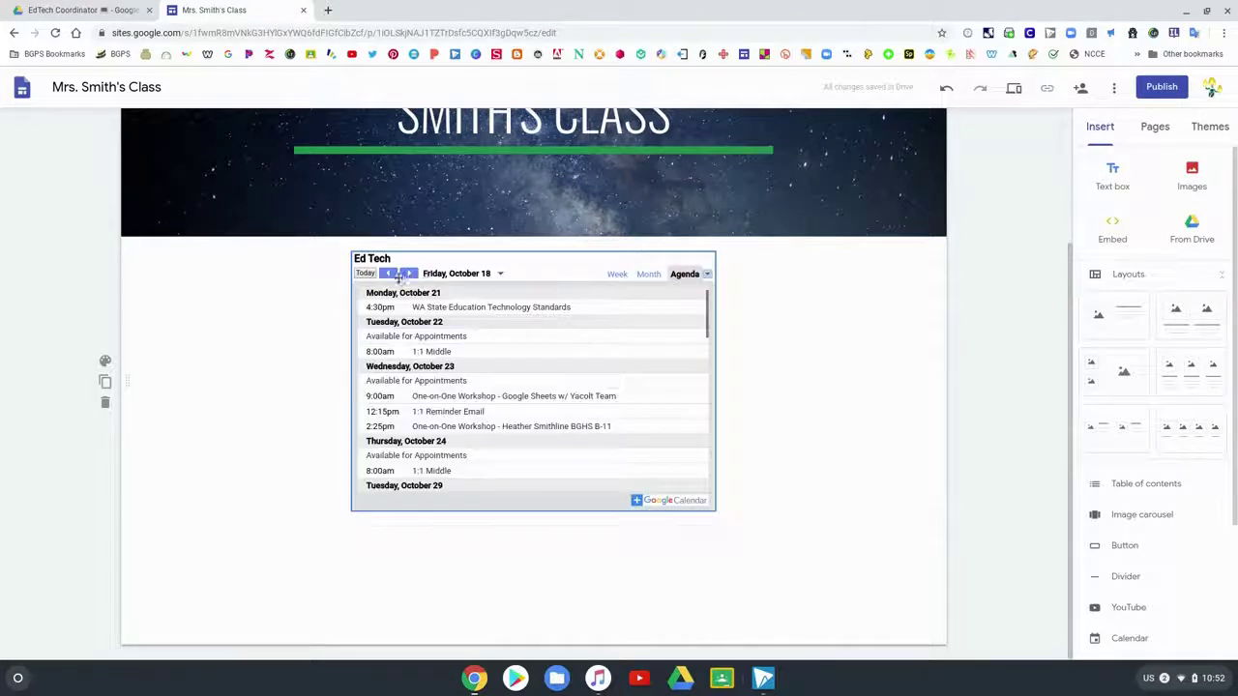
# Step: Set the embedded calendar's view mode to Month in its settings
pyautogui.click(650, 276)
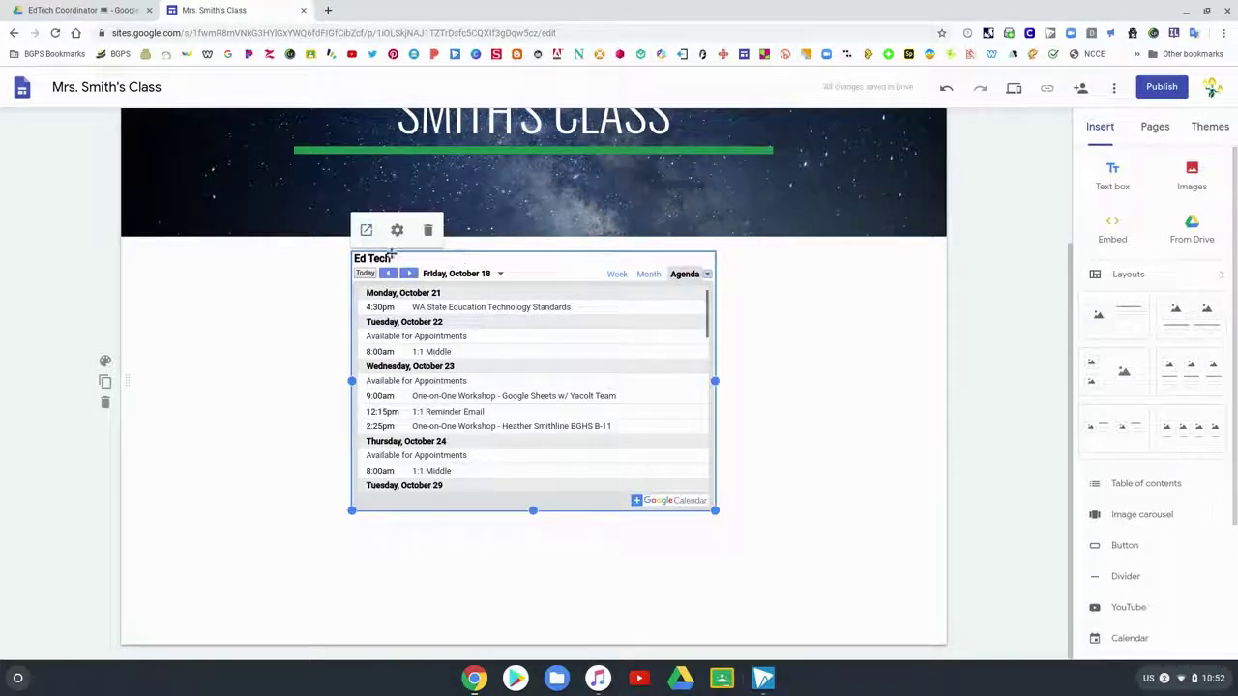
pyautogui.click(397, 230)
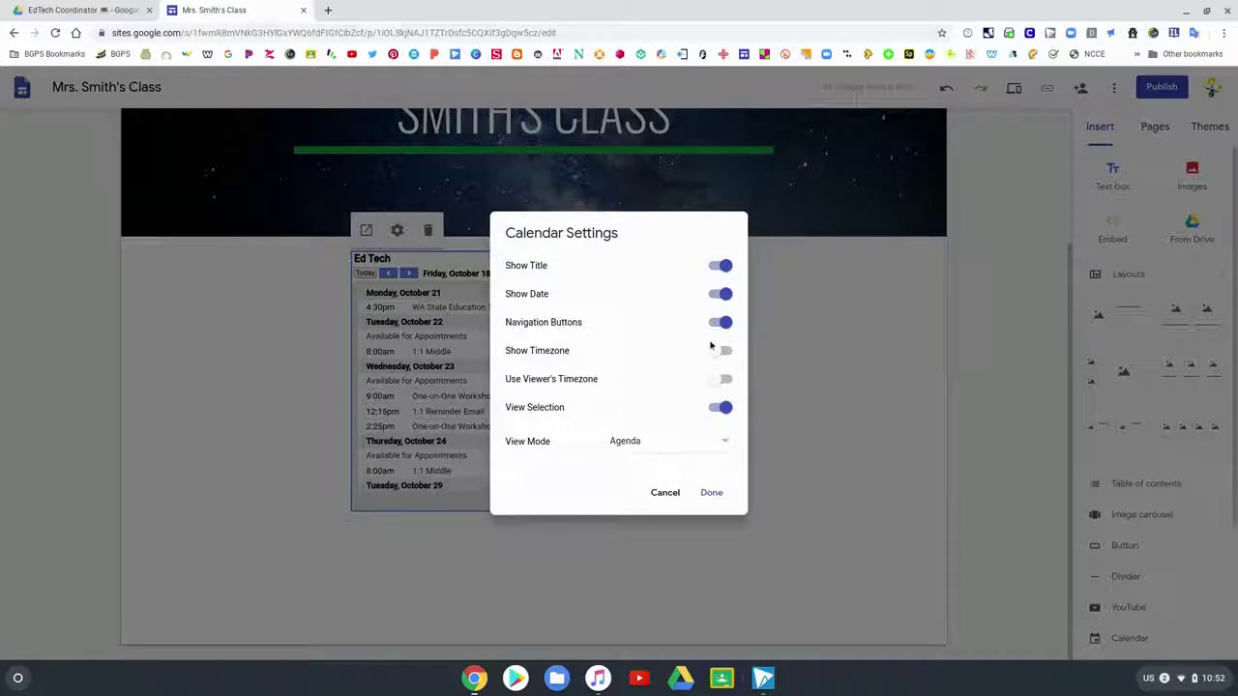
pyautogui.click(722, 447)
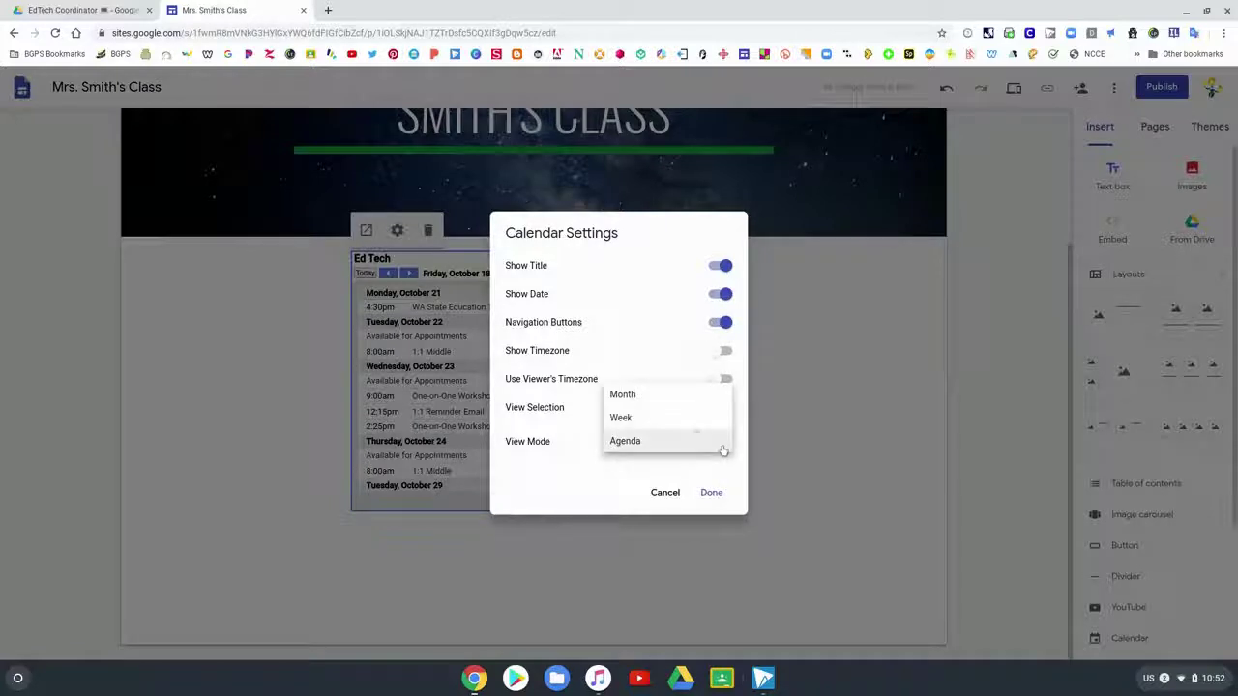
pyautogui.click(686, 396)
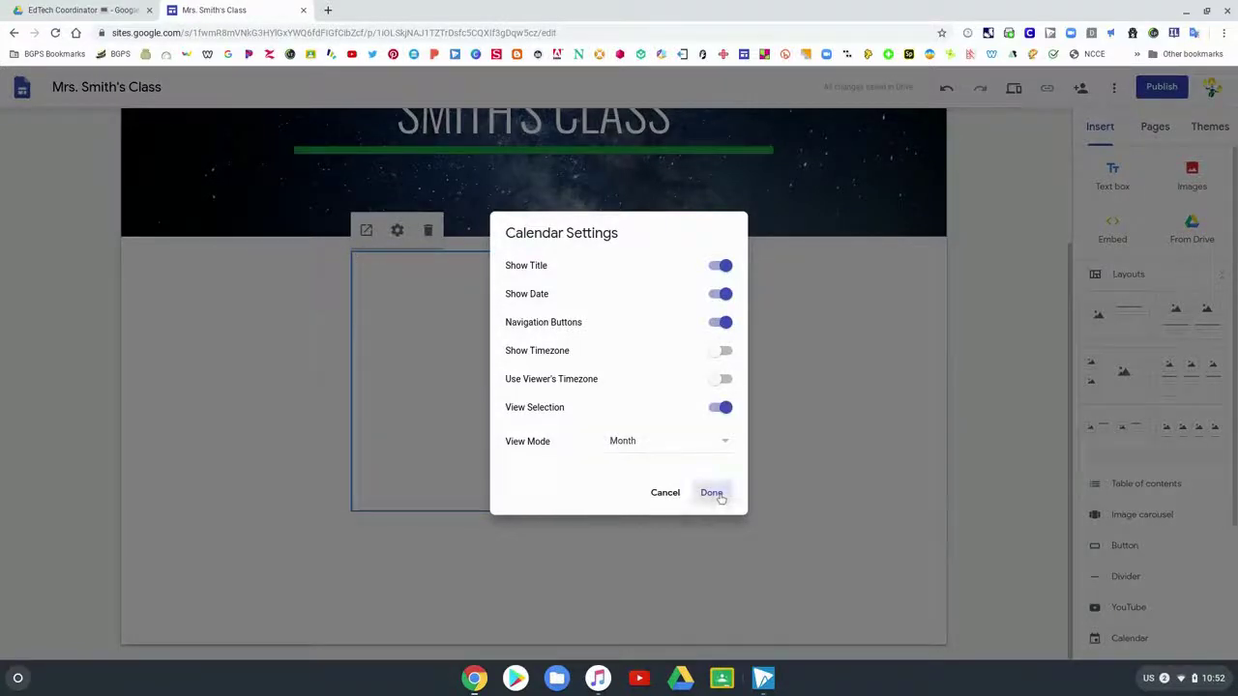
pyautogui.click(714, 494)
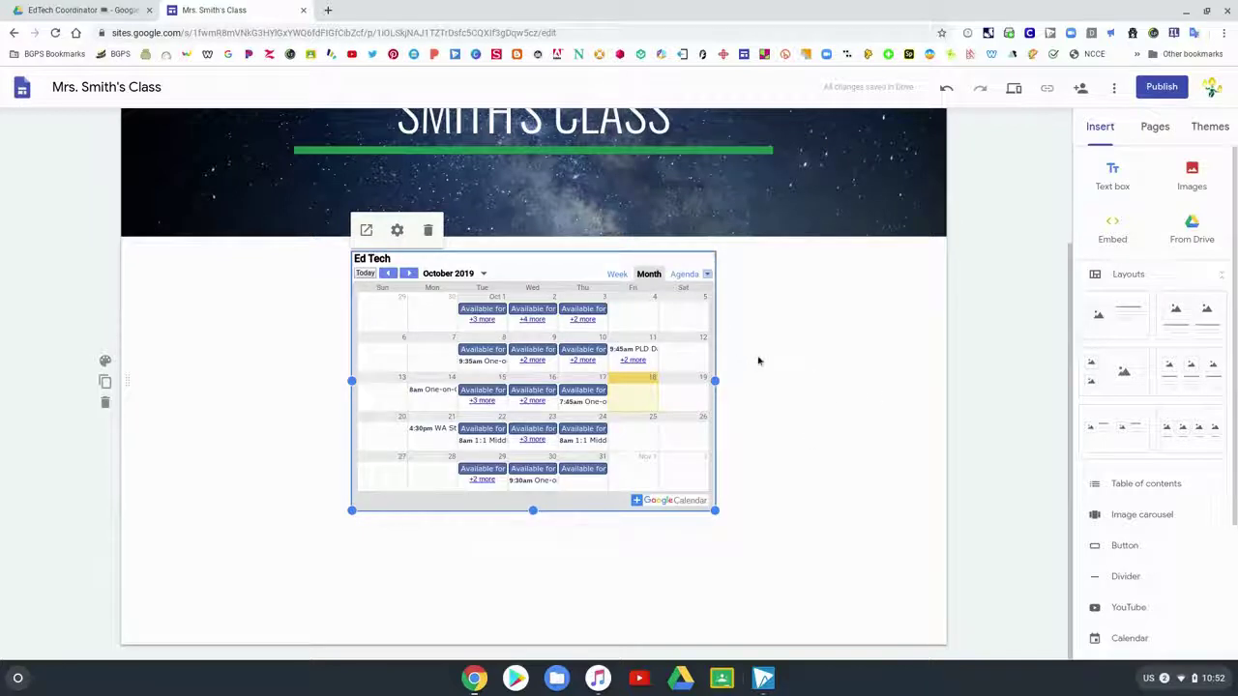
pyautogui.click(804, 380)
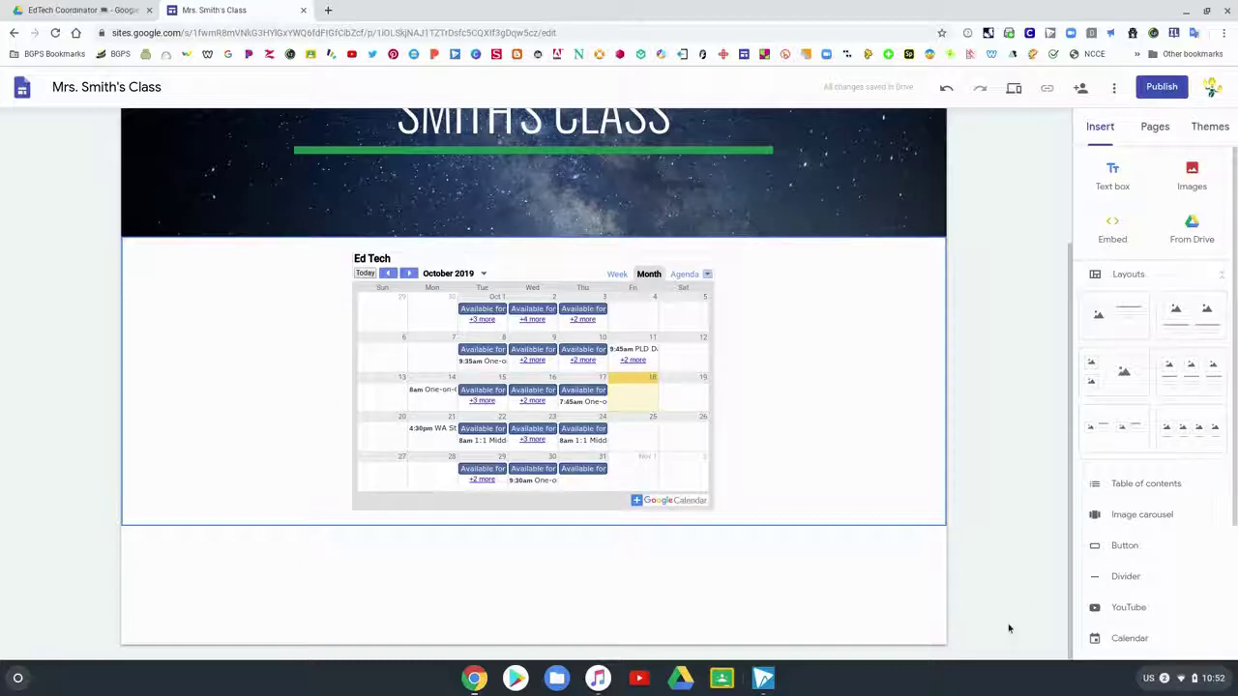
# Step: Insert the uploaded YouTube video MGVR Projects below the calendar on the Home page
pyautogui.click(1131, 608)
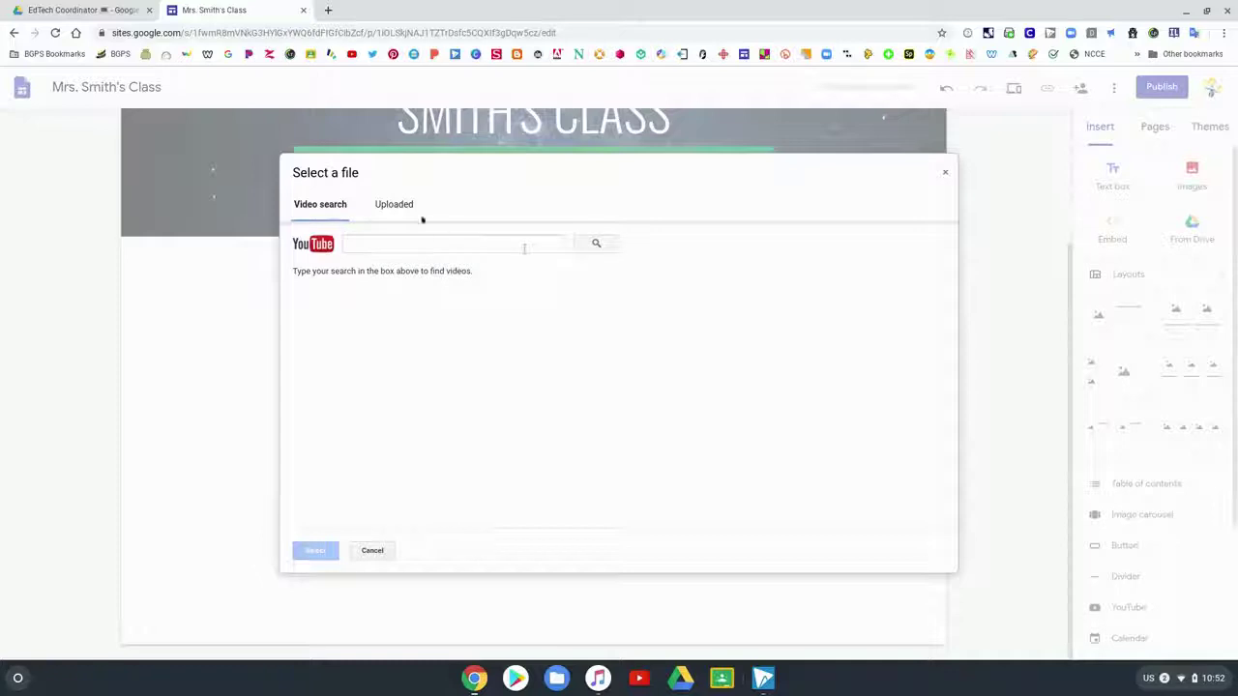
pyautogui.click(394, 205)
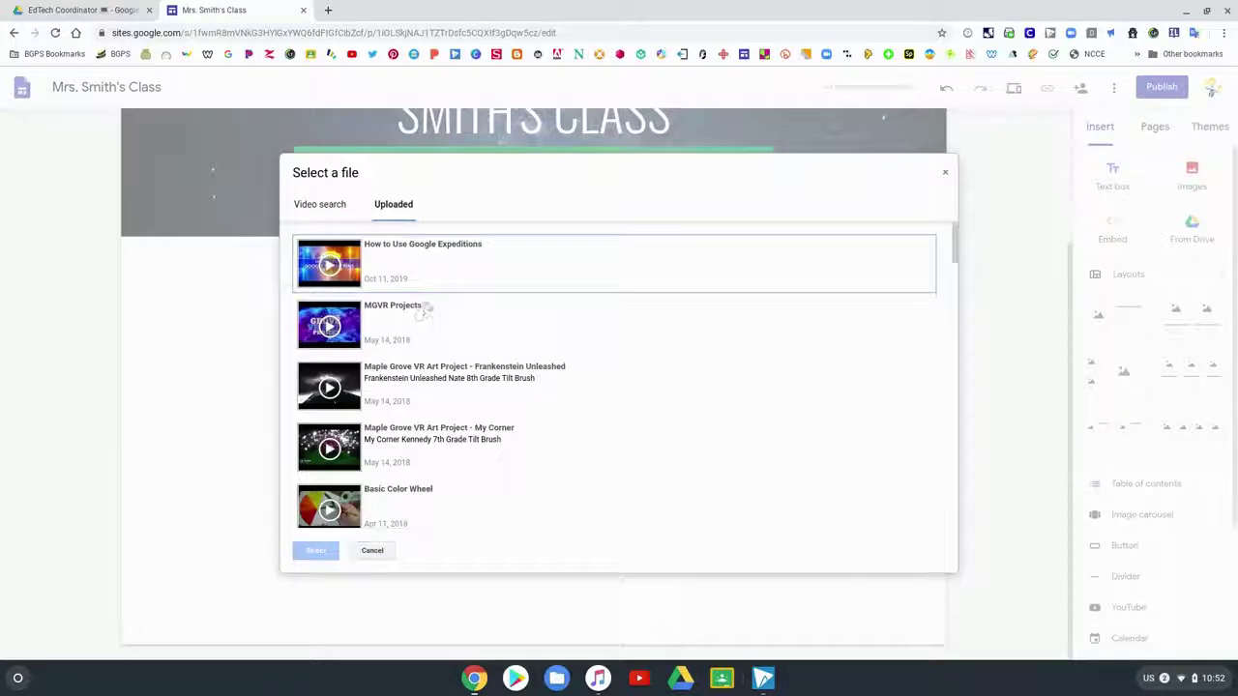
pyautogui.click(414, 327)
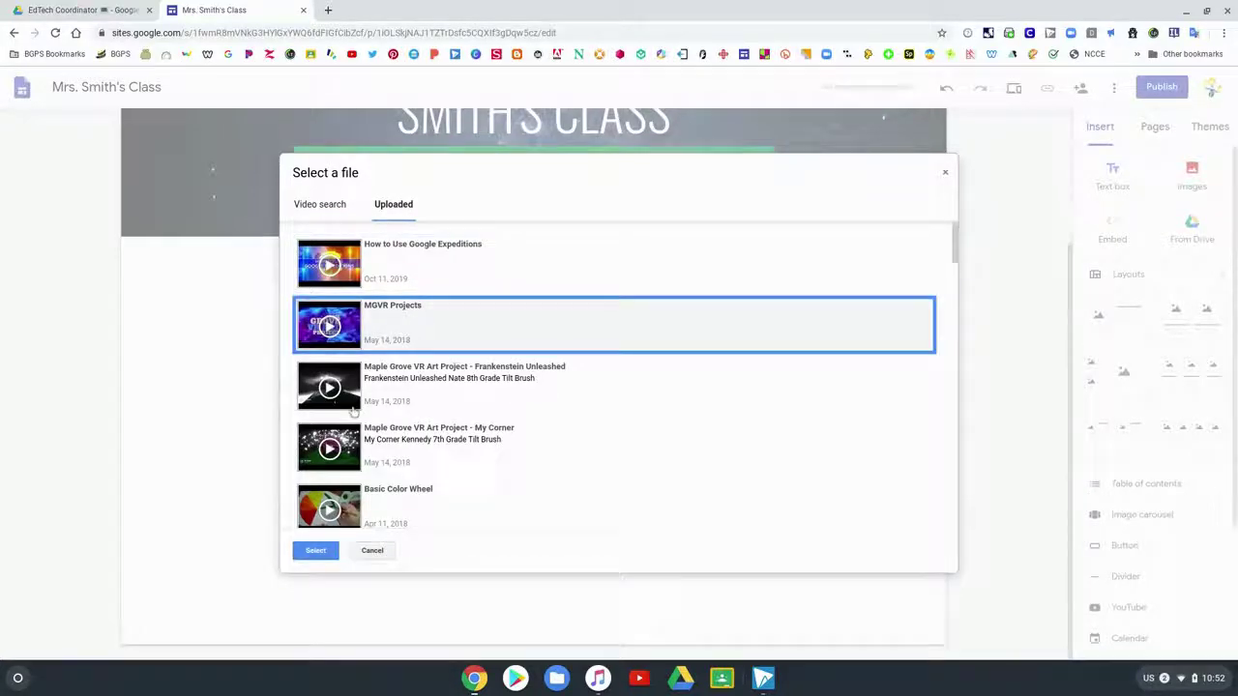
pyautogui.click(315, 551)
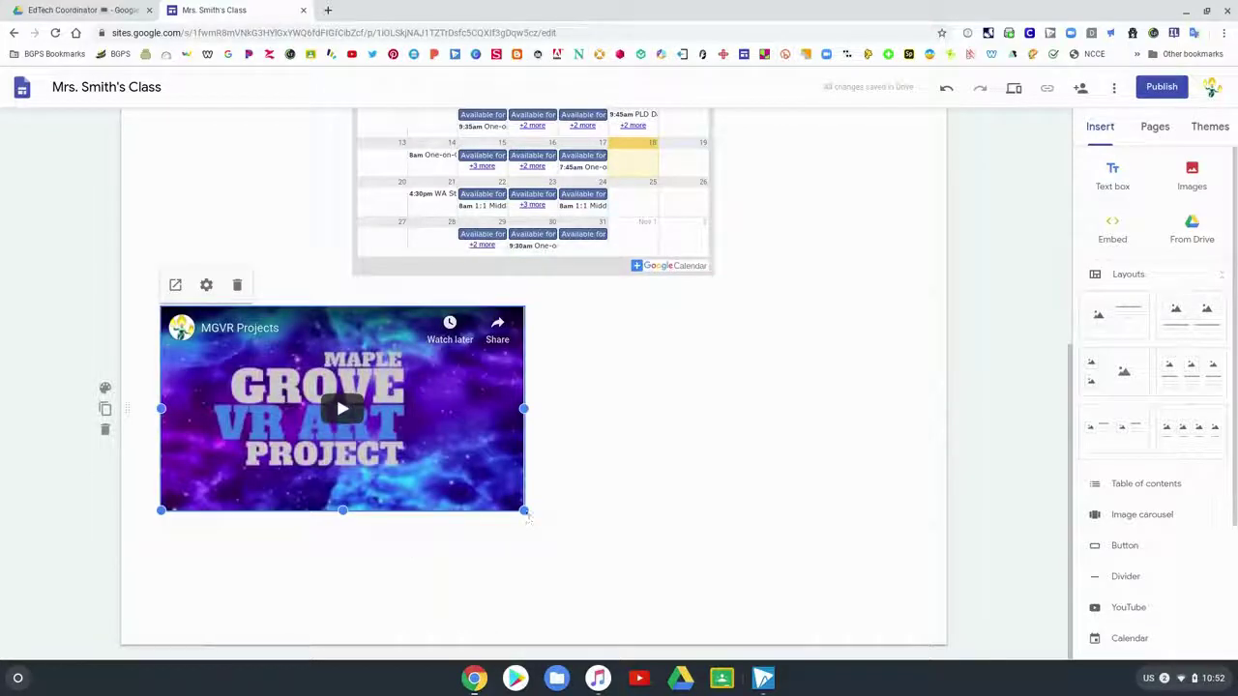
# Step: Enlarge the MGVR Projects video and centre it below the calendar
pyautogui.moveTo(524, 511); pyautogui.dragTo(714, 629)
pyautogui.scroll(-2, 792, 520)
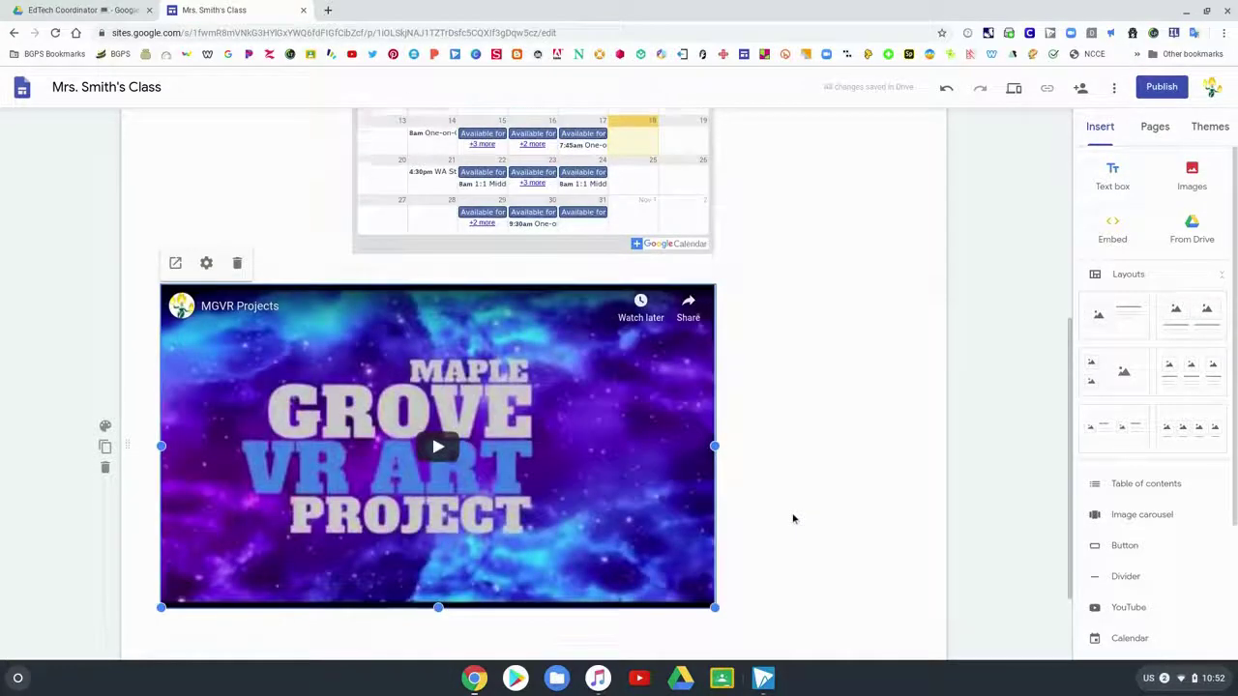
pyautogui.moveTo(425, 235); pyautogui.dragTo(554, 238)
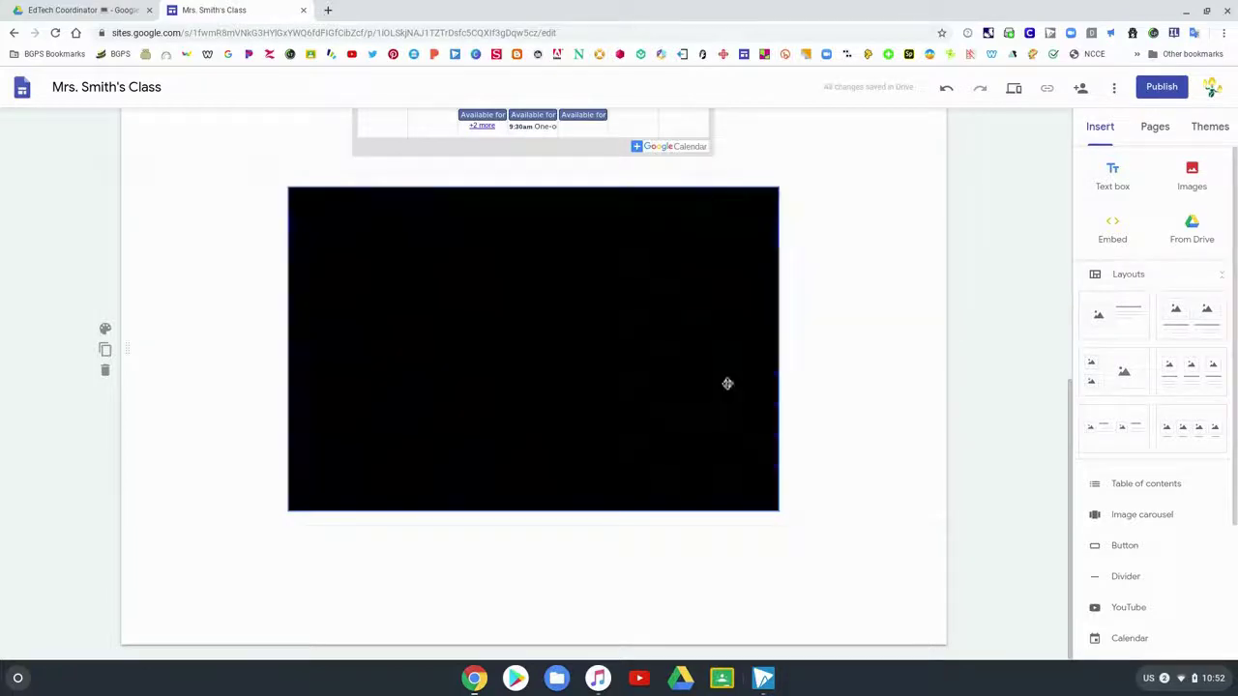
pyautogui.scroll(5, 863, 474)
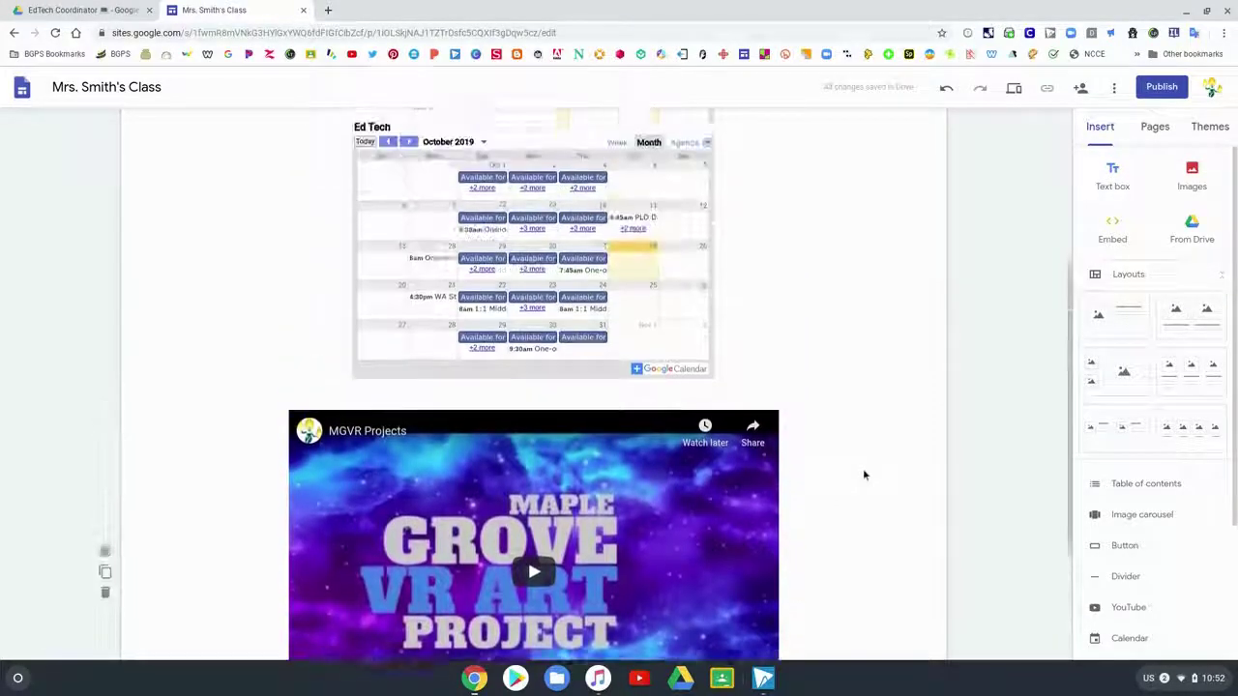
pyautogui.scroll(-4, 865, 474)
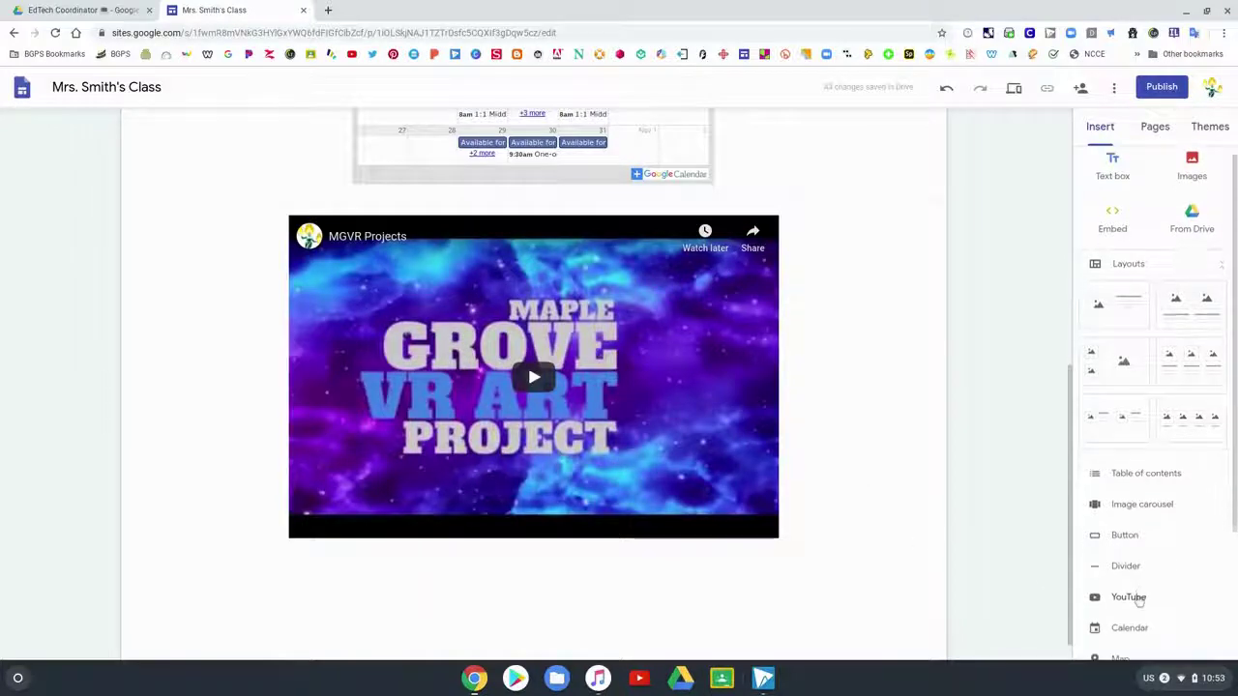
pyautogui.scroll(-2, 1141, 599)
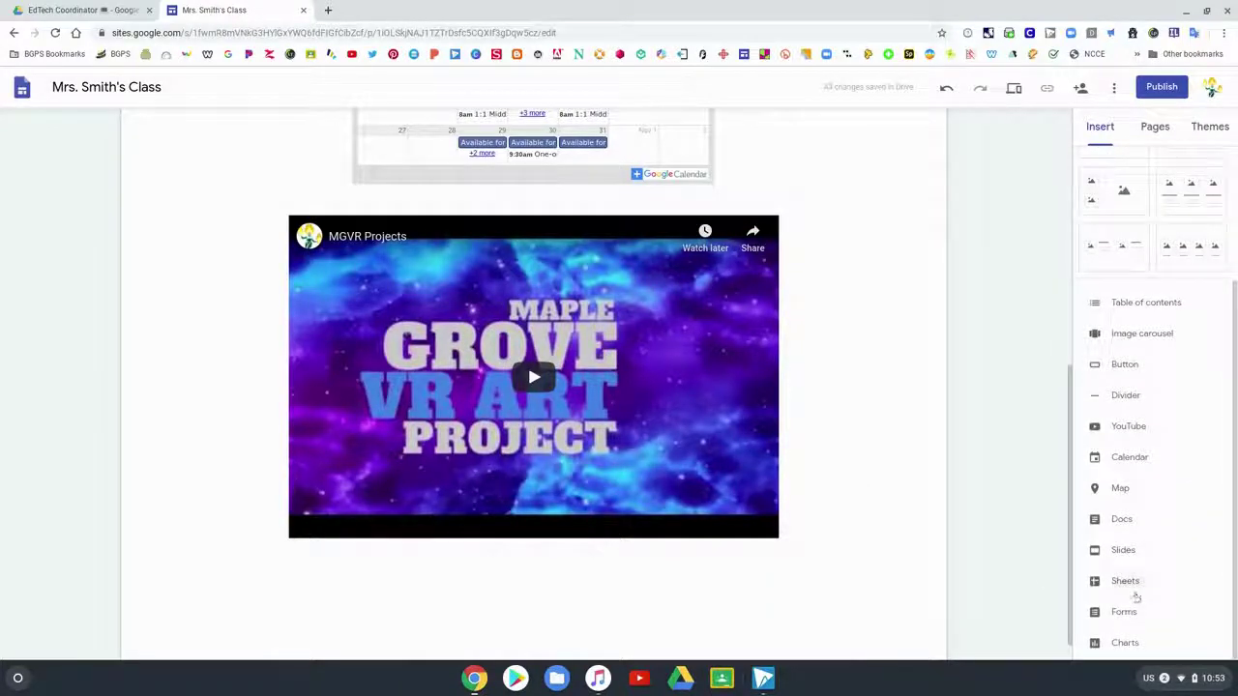
# Step: Insert a text box on the Home page and move it into its own section between the header and the calendar
pyautogui.scroll(2, 1169, 584)
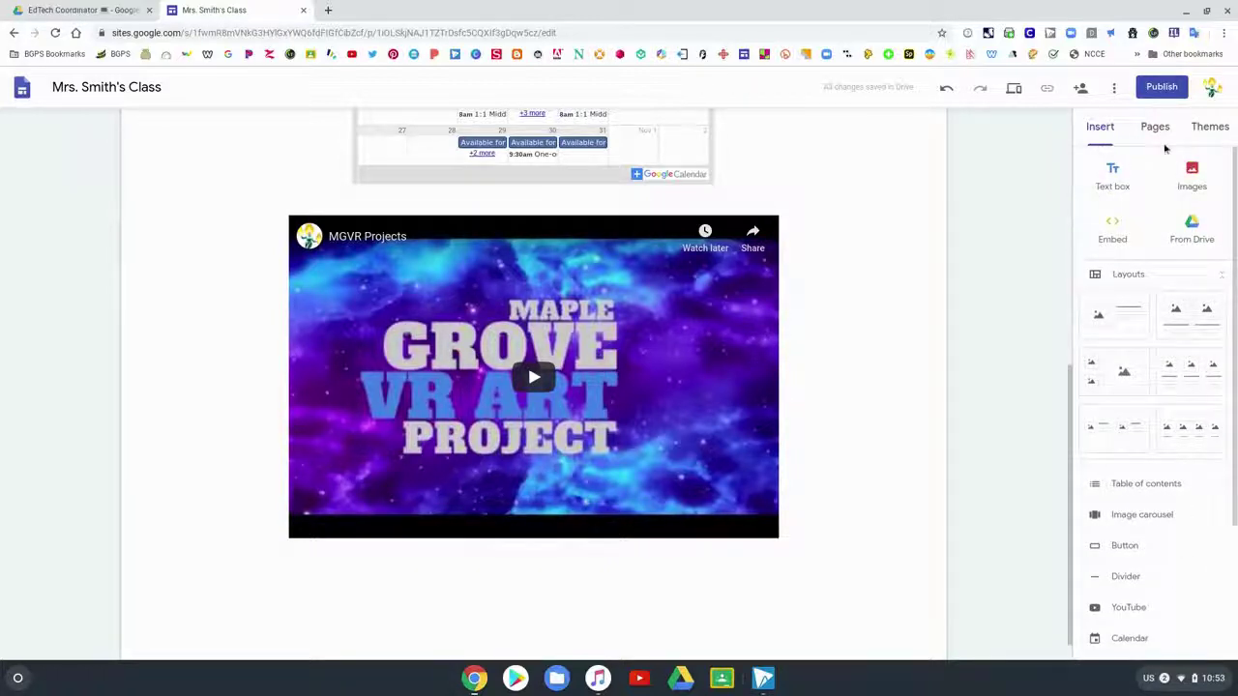
pyautogui.click(1108, 182)
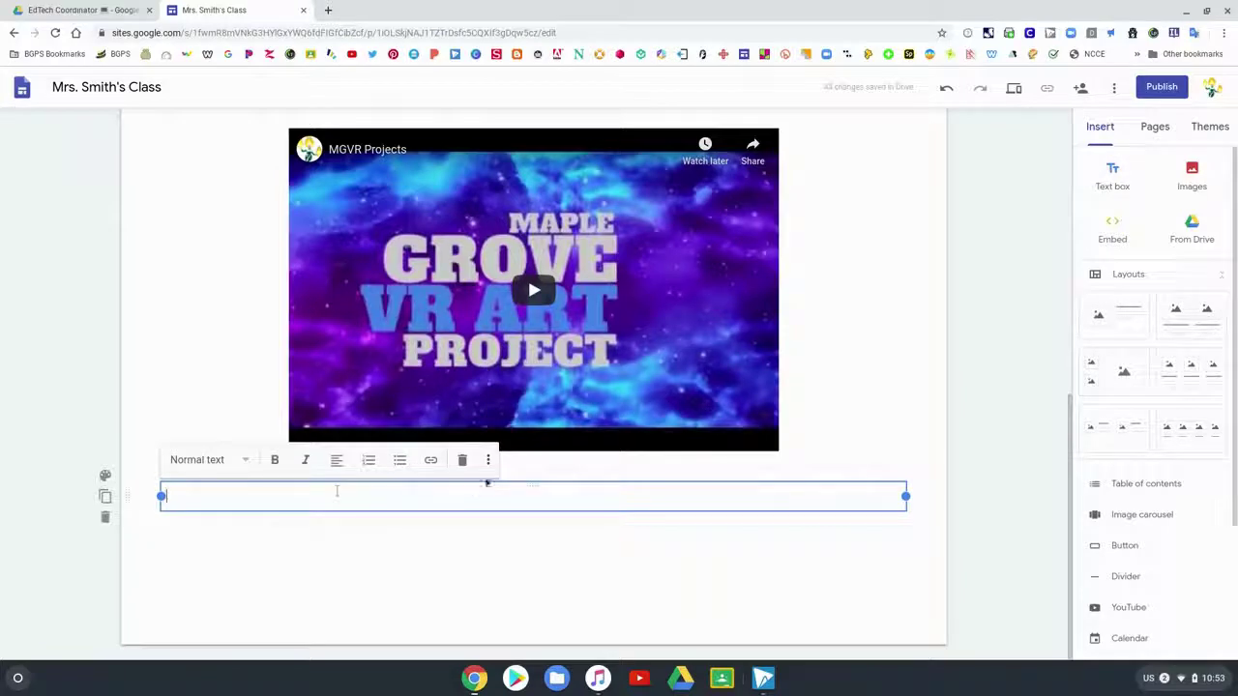
pyautogui.moveTo(531, 487); pyautogui.dragTo(817, 291)
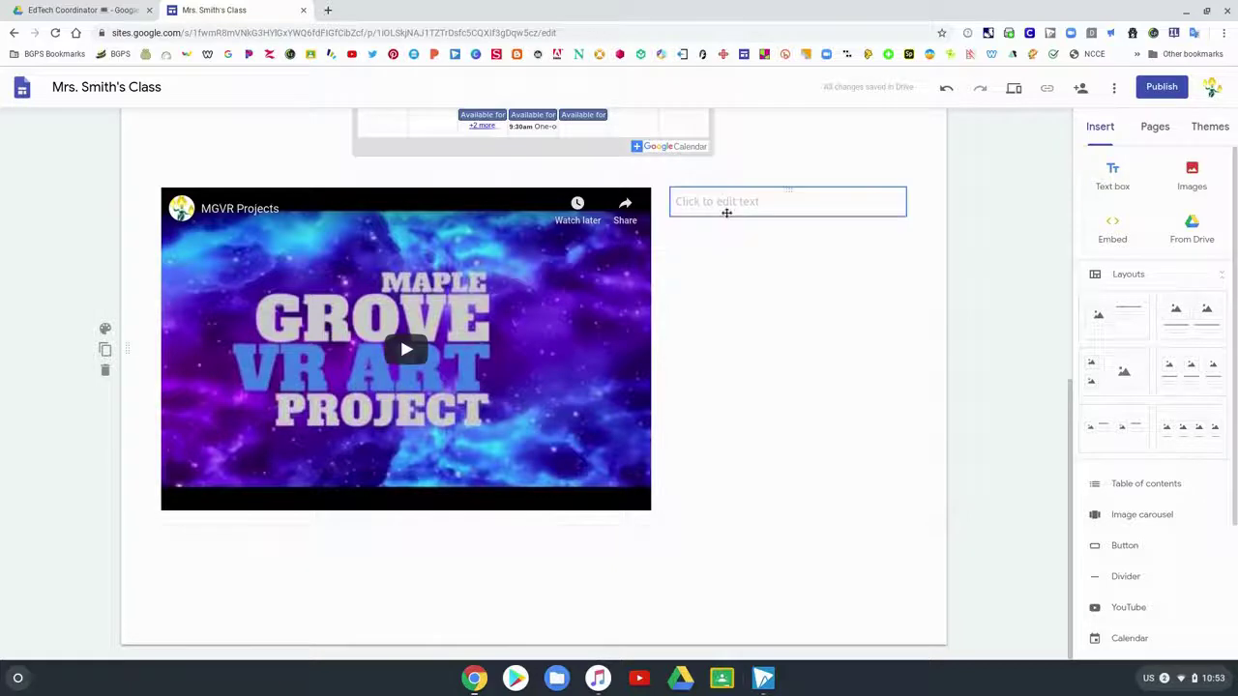
pyautogui.moveTo(787, 190); pyautogui.dragTo(618, 220)
pyautogui.scroll(1, 702, 261)
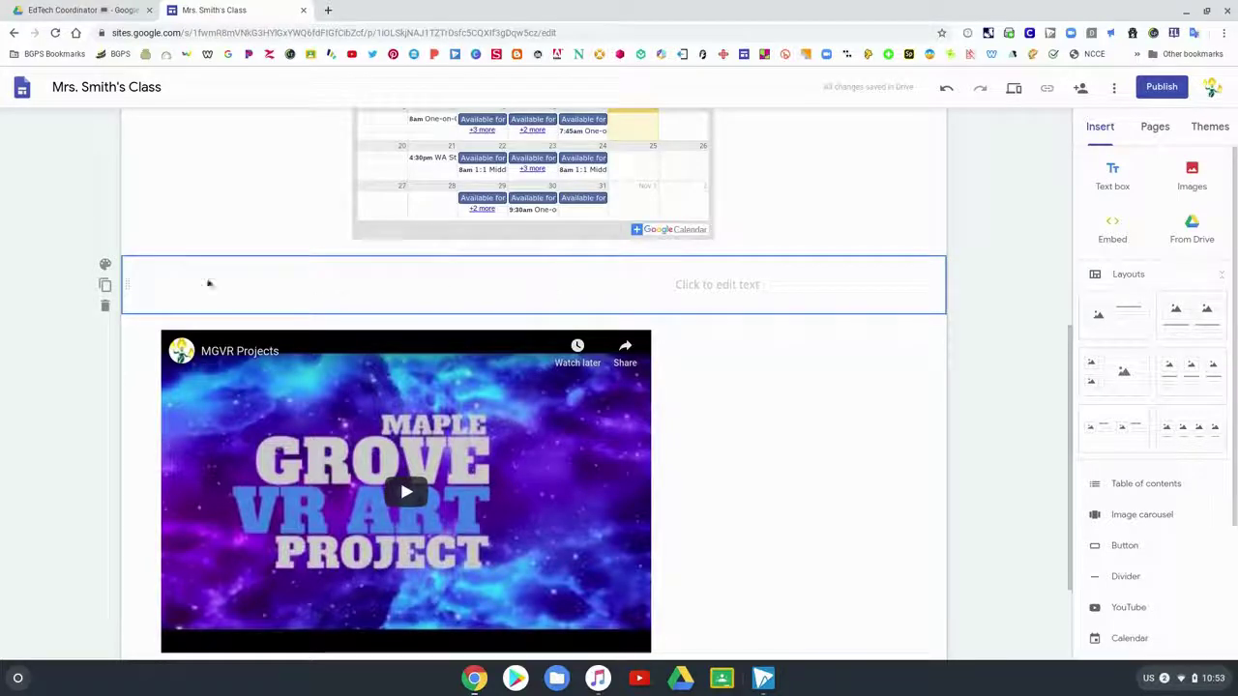
pyautogui.moveTo(124, 279); pyautogui.dragTo(174, 353)
# Step: Widen the text box above the calendar to the section's full width and set its text style to Title
pyautogui.click(690, 370)
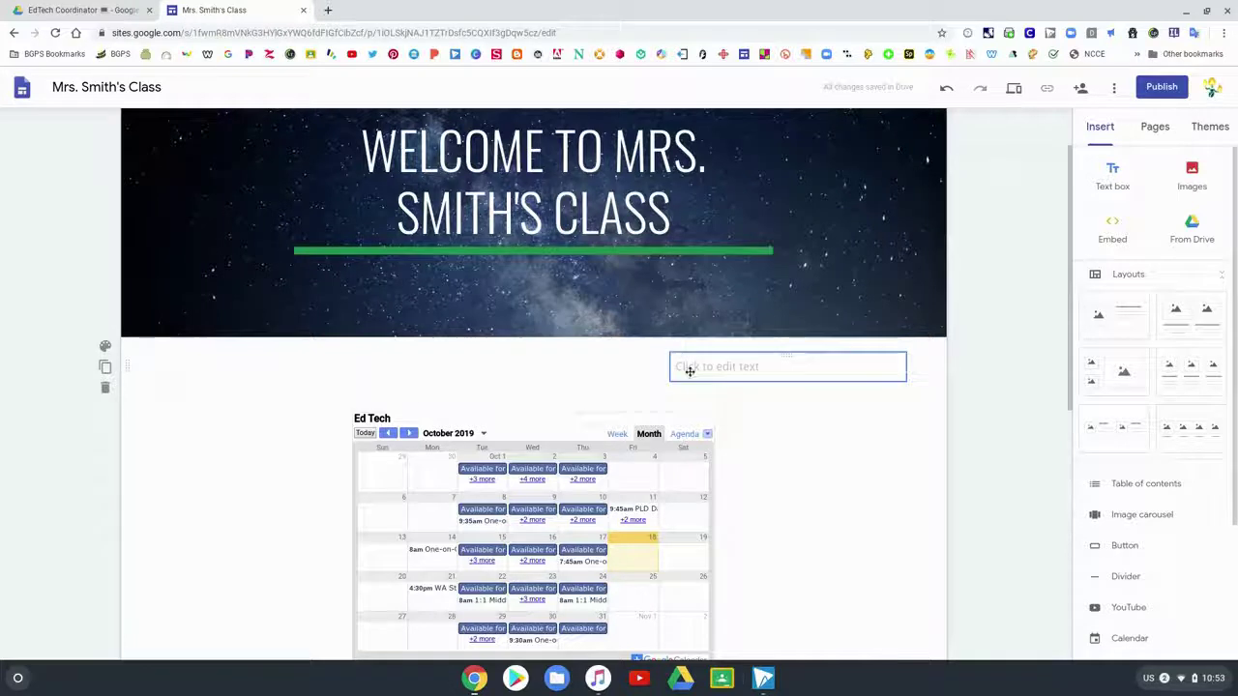
pyautogui.moveTo(671, 366); pyautogui.dragTo(657, 369)
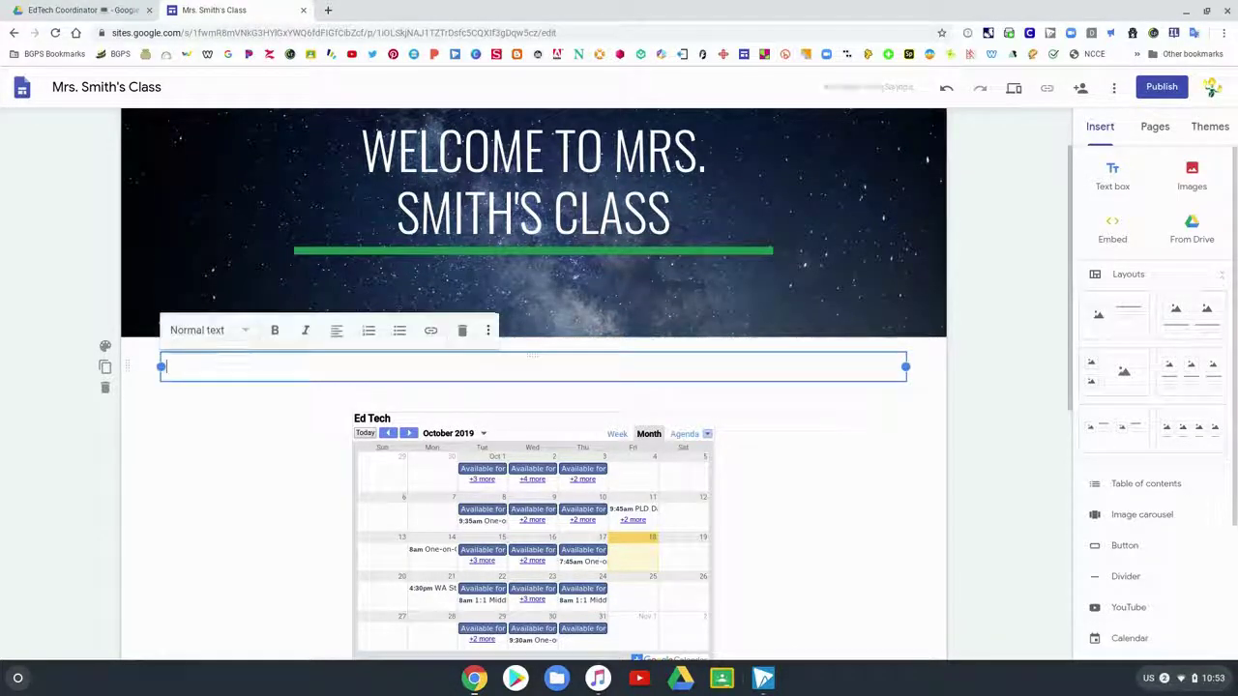
pyautogui.click(243, 330)
pyautogui.click(236, 358)
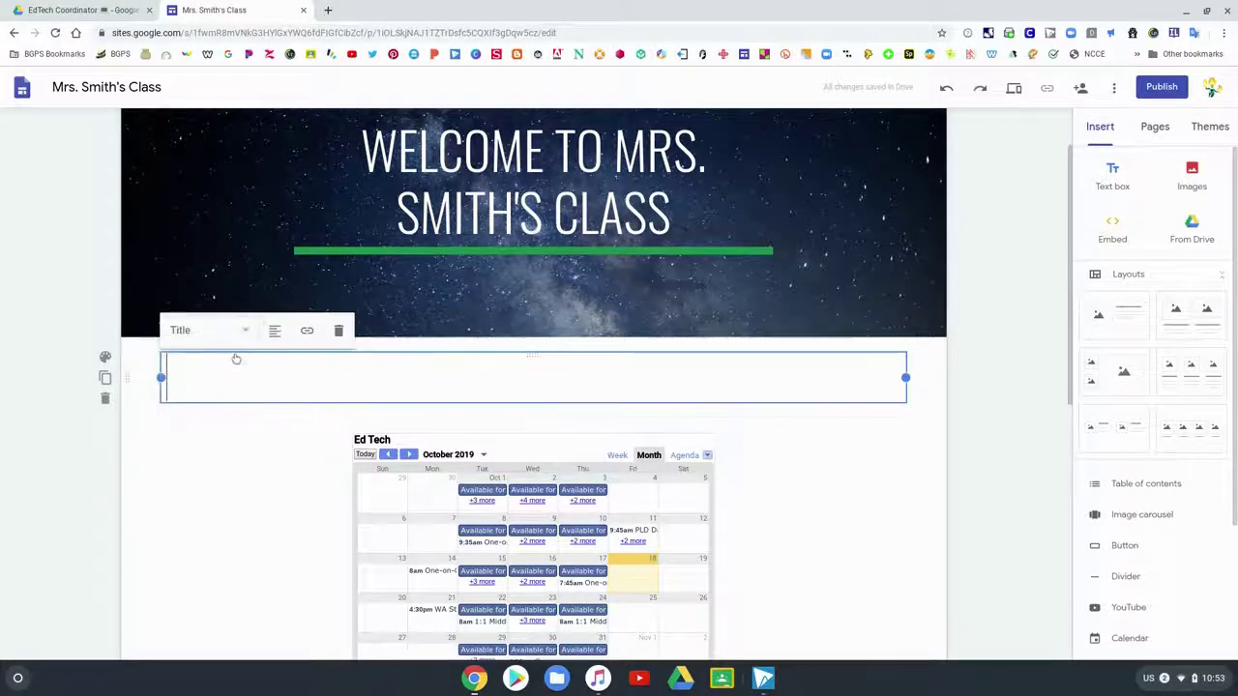
# Step: Enter the title "CHECK OUT OUR CLASS WEBSITE!" in the text box and centre-align it
pyautogui.write('CHECK OUT OUR CLASS WEBSITE!')
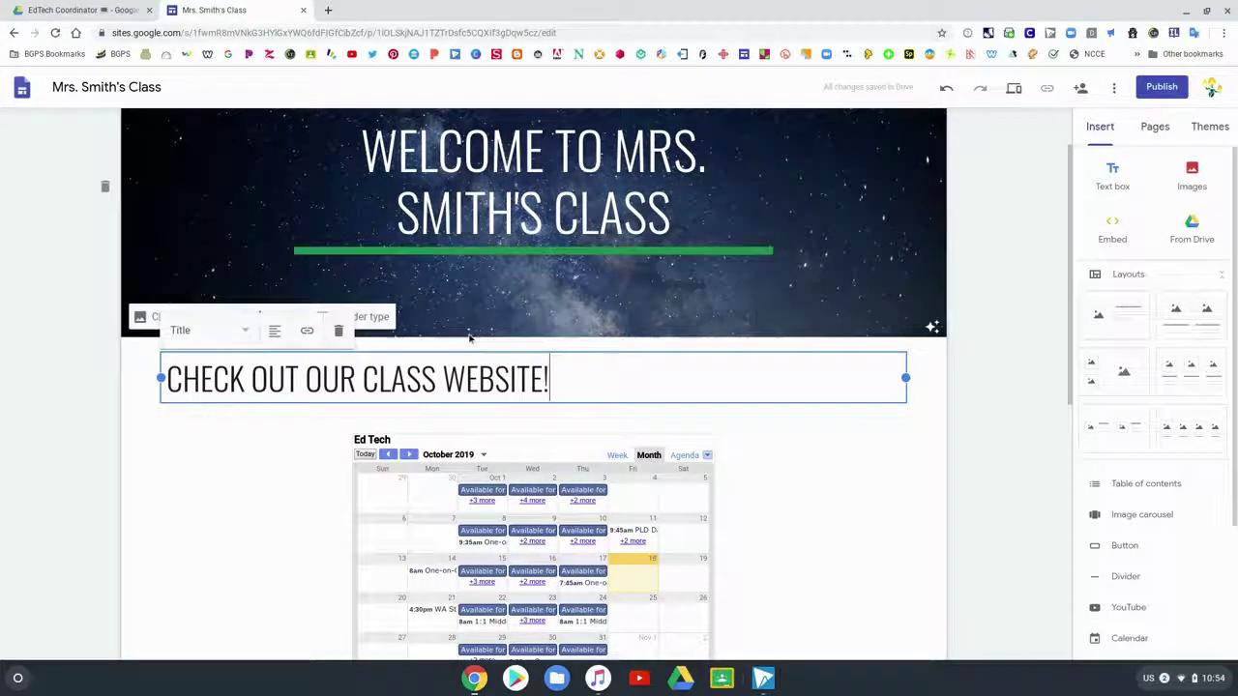
pyautogui.click(273, 331)
pyautogui.click(275, 371)
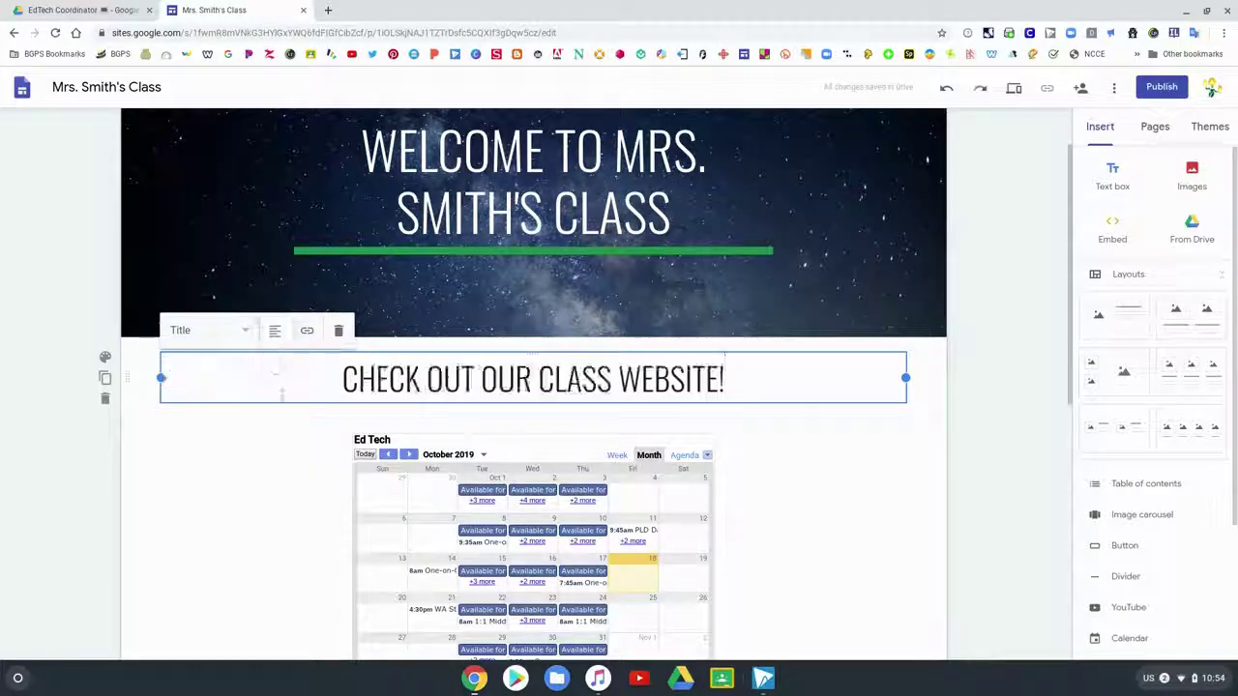
pyautogui.click(914, 435)
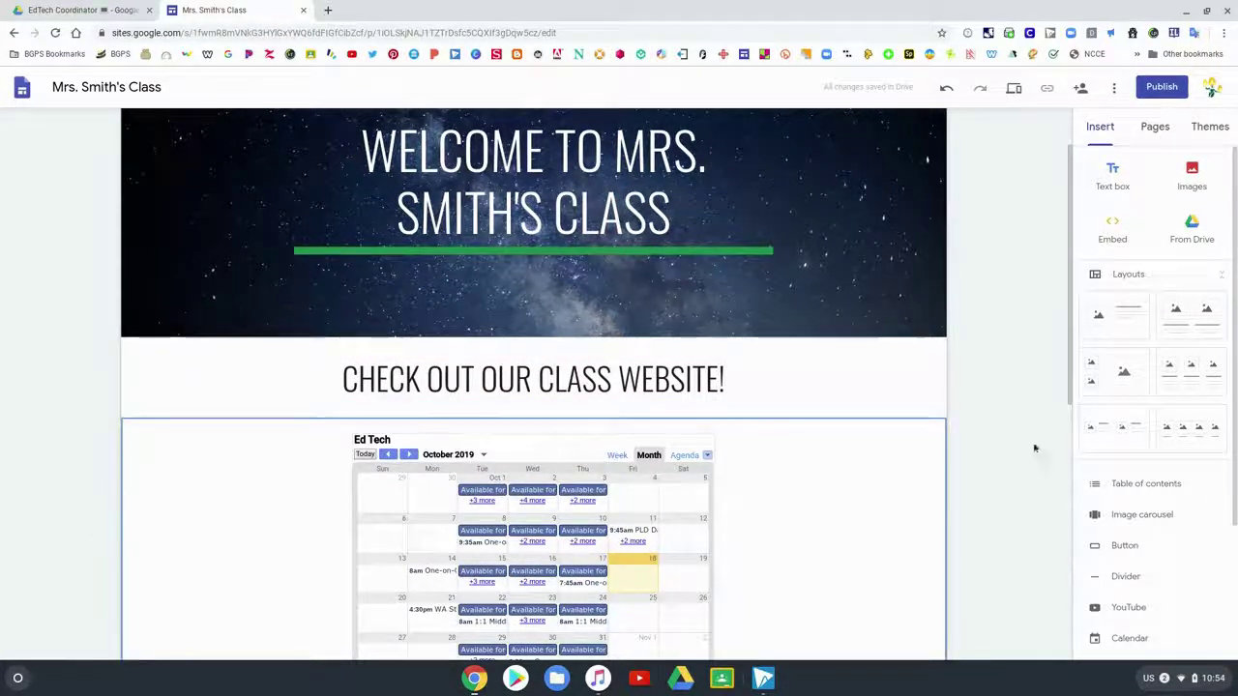
# Step: Move the MGVR Projects video back to the centre of its section below the calendar
pyautogui.scroll(-5, 1015, 484)
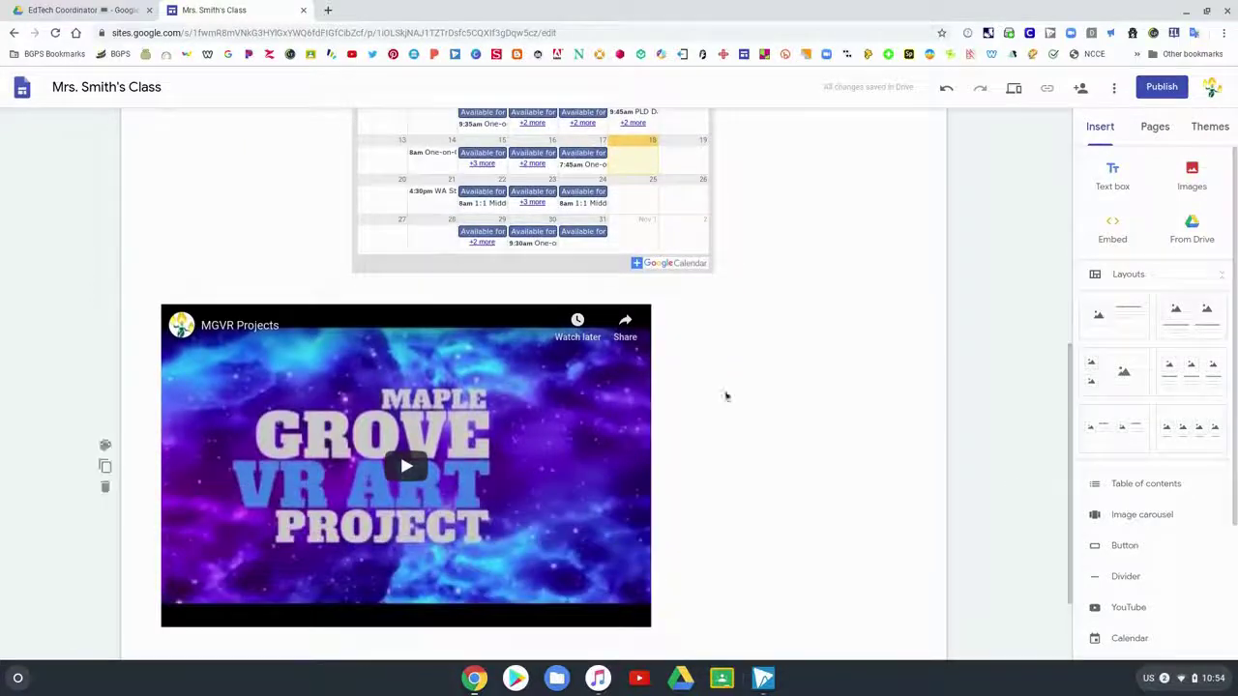
pyautogui.moveTo(486, 315); pyautogui.dragTo(794, 529)
pyautogui.scroll(-1, 890, 553)
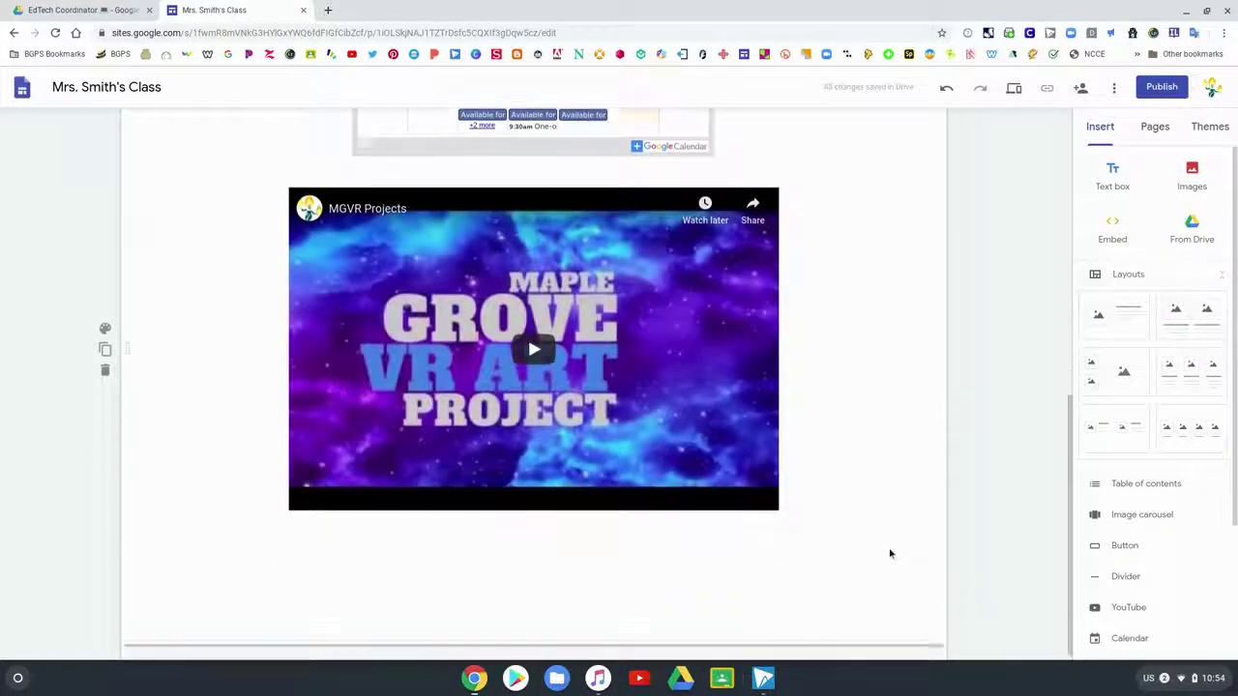
pyautogui.scroll(3, 891, 553)
pyautogui.scroll(3, 890, 553)
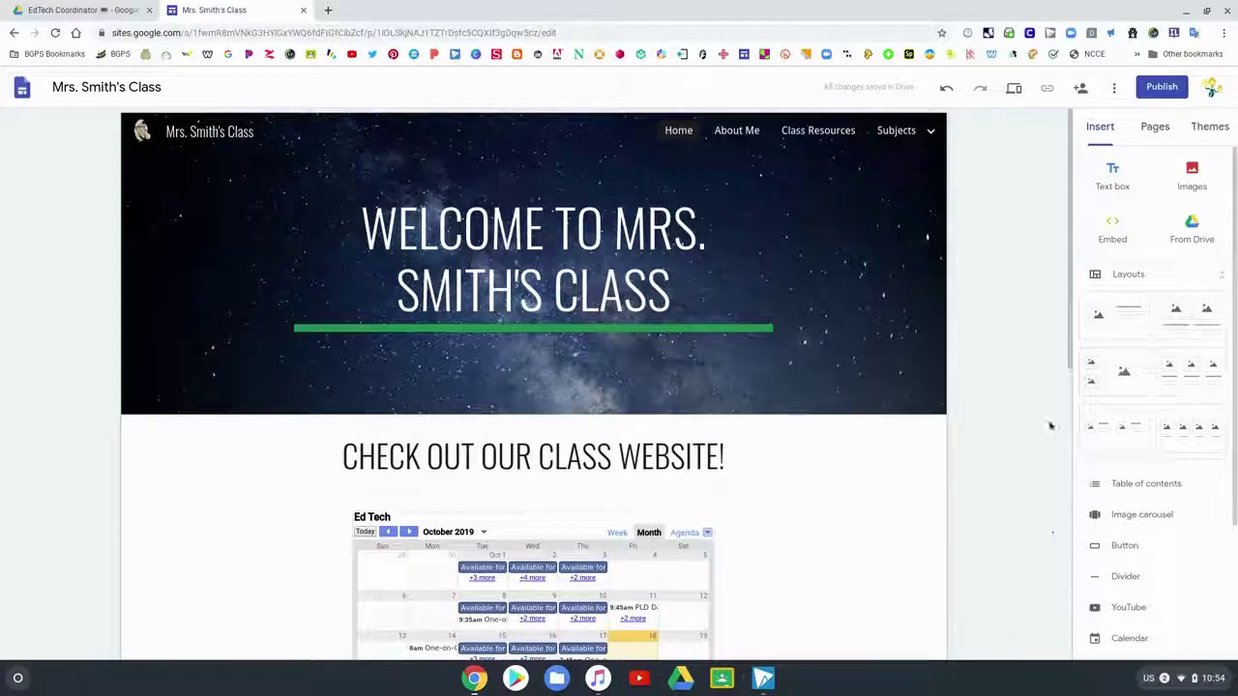
# Step: Open the Class Resources page and review its document, video and slideshow layout
pyautogui.click(1125, 493)
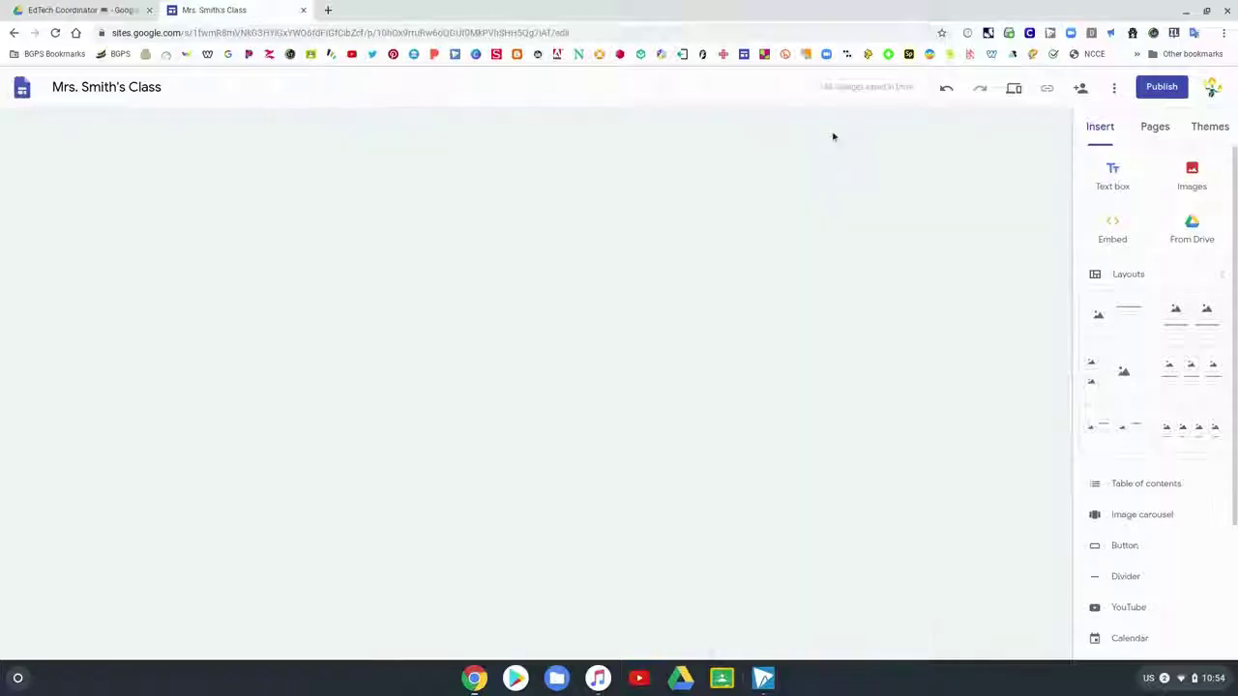
pyautogui.scroll(-3, 967, 425)
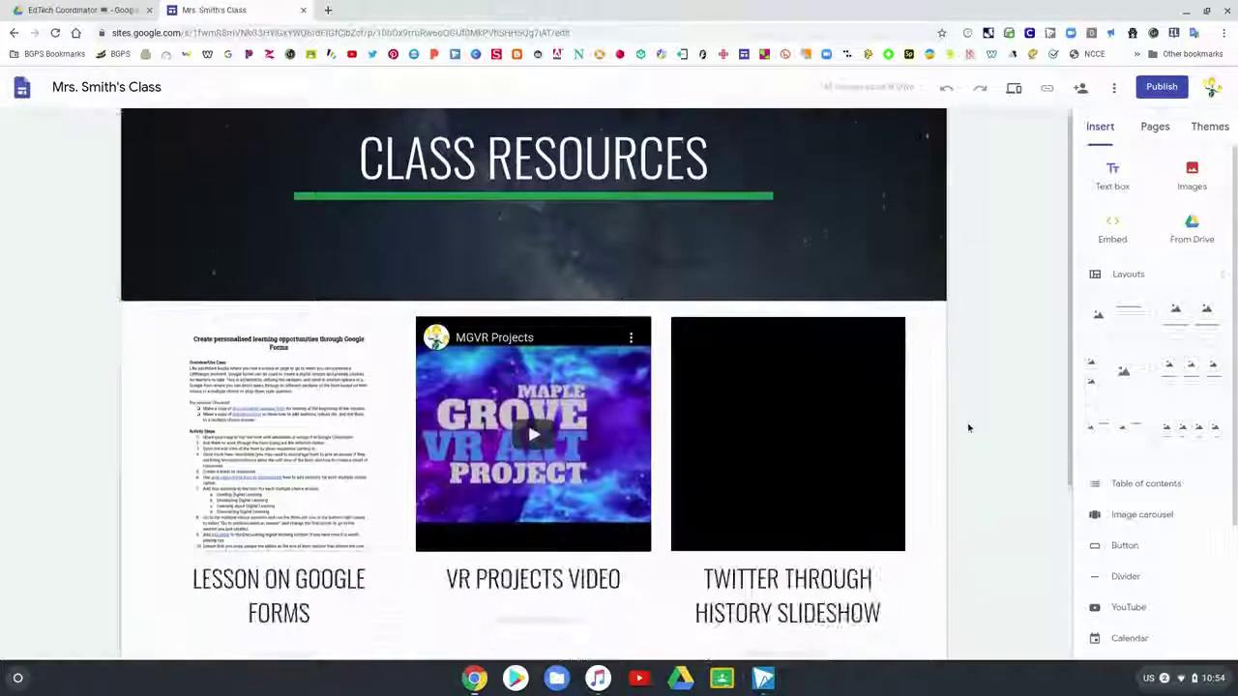
pyautogui.scroll(3, 967, 427)
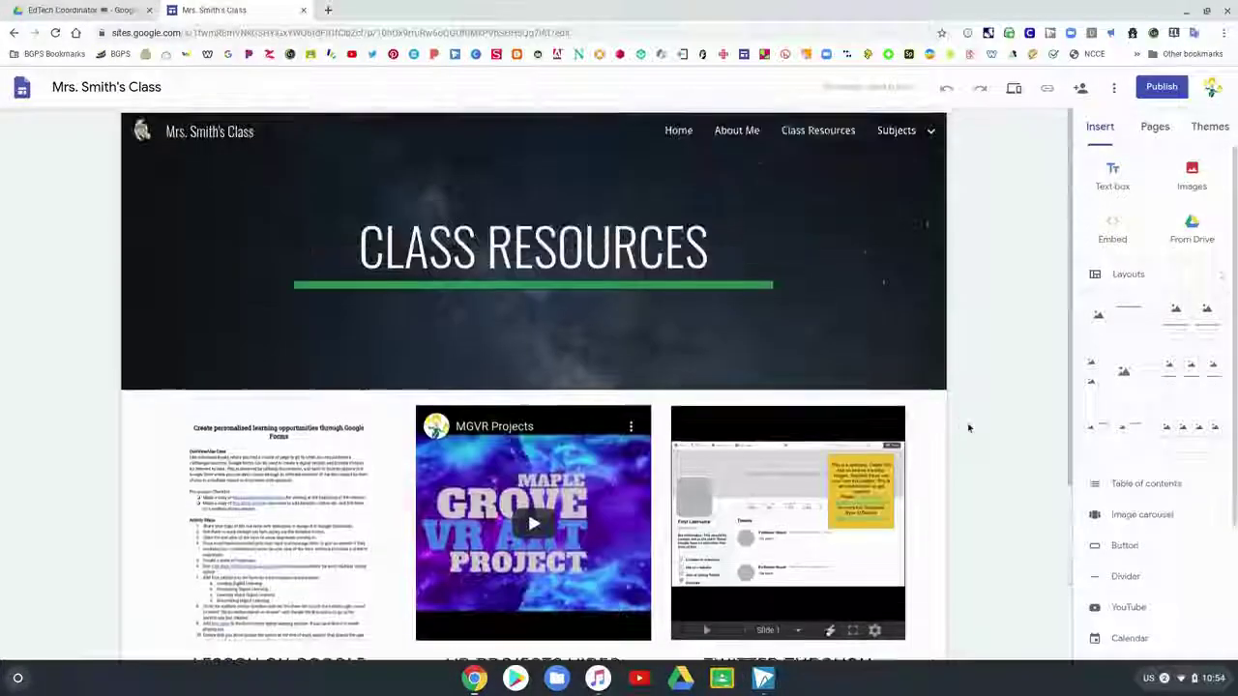